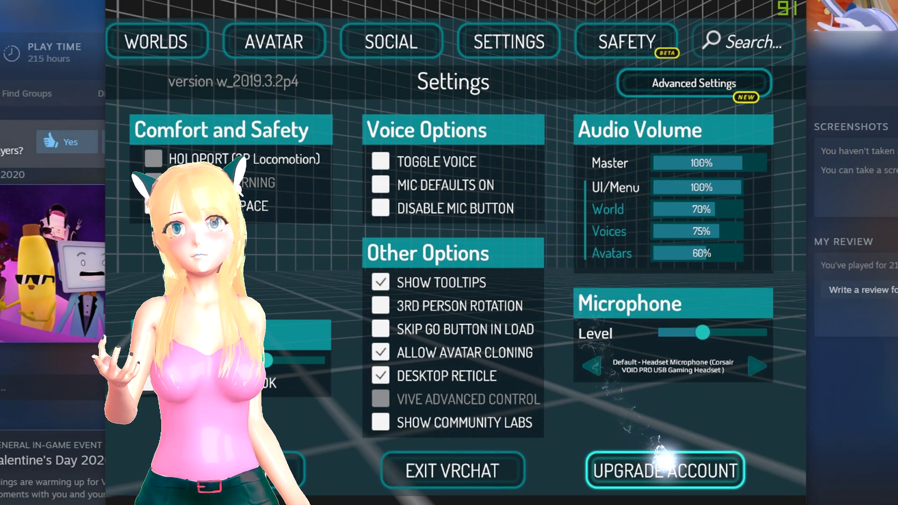
- Open the dialog for upgrading to a full VRChat account
left_click(661, 452)
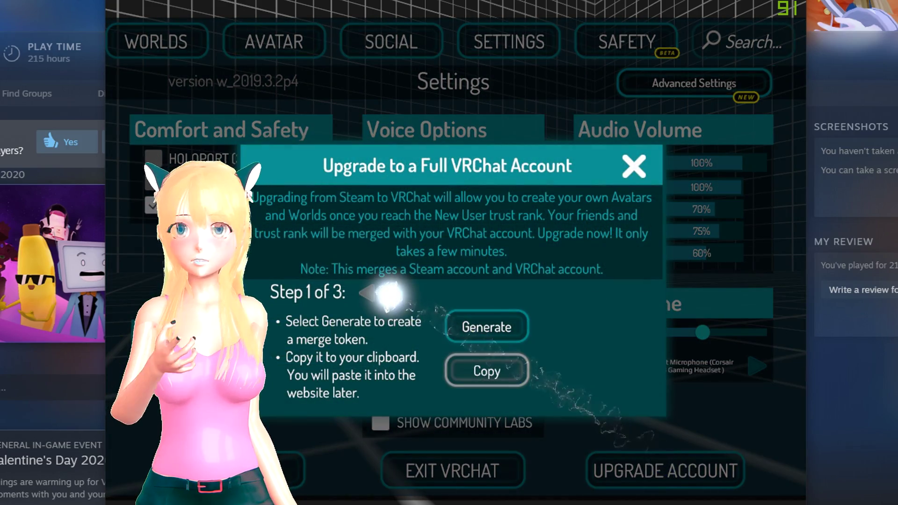
left_click(388, 294)
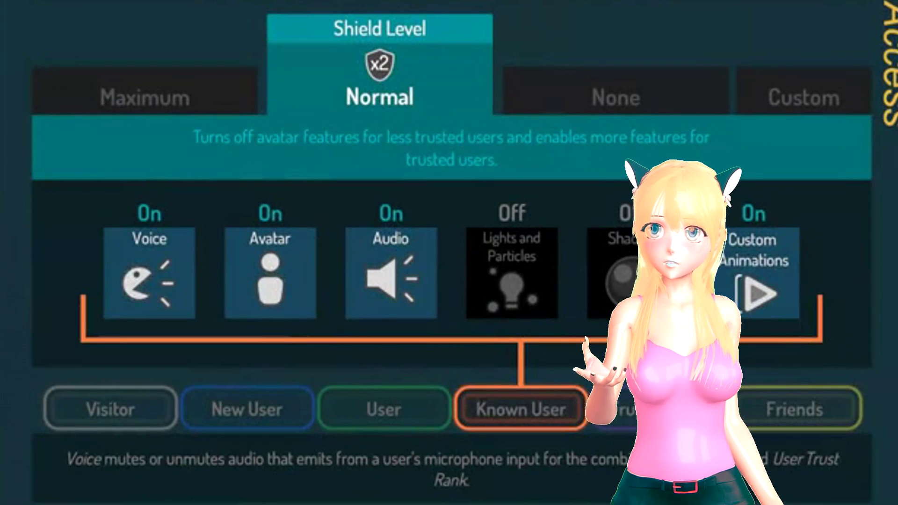
- Examine which avatar features the Normal shield level allows for each trust rank, from Visitor through Friends
left_click(94, 407)
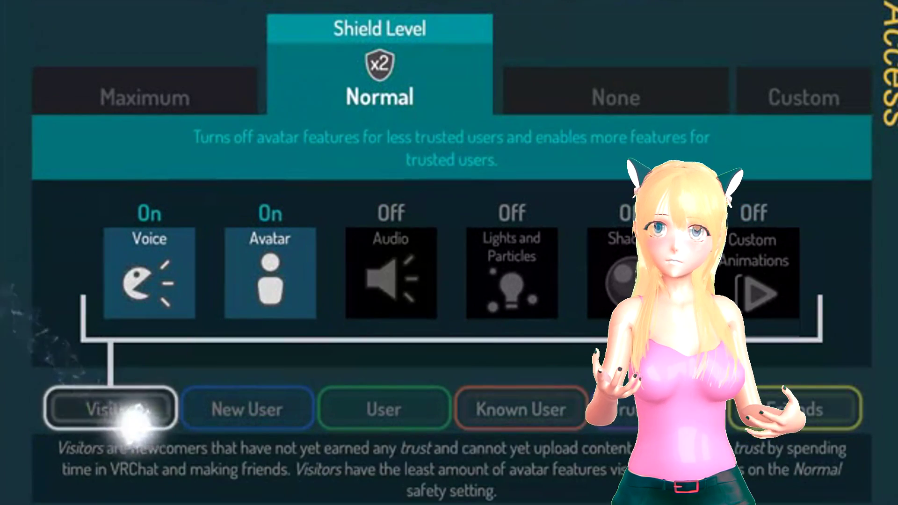
left_click(222, 411)
left_click(362, 411)
left_click(514, 410)
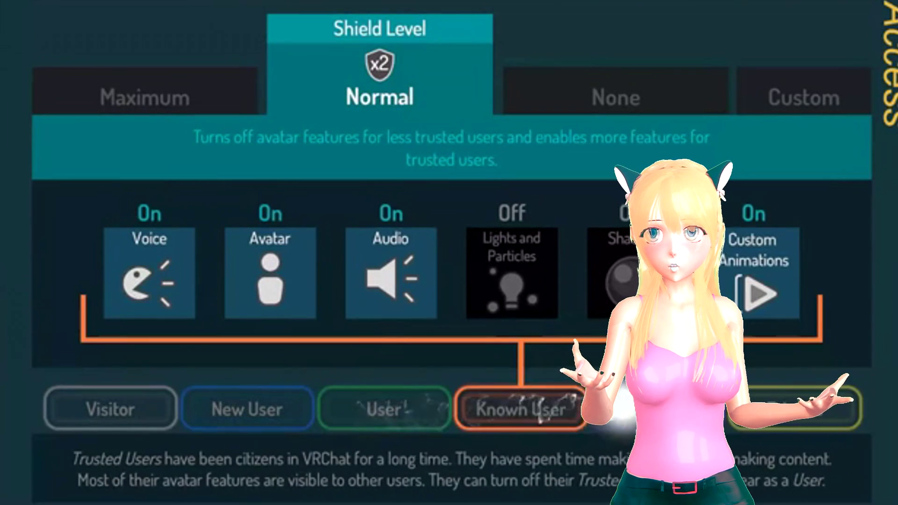
left_click(612, 410)
left_click(790, 405)
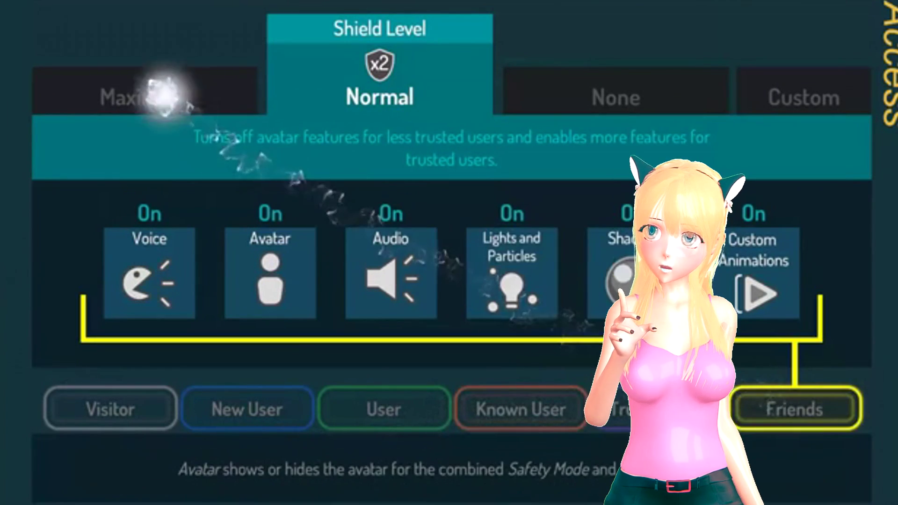
- Switch the shield level to Maximum and examine the allowed avatar features for the trust ranks from Trusted User down to Visitor
left_click(154, 92)
left_click(599, 410)
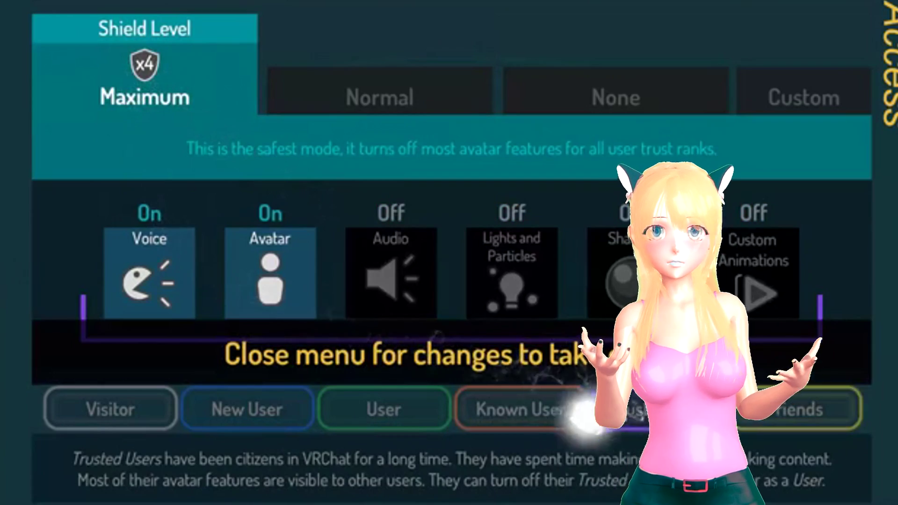
left_click(496, 410)
left_click(351, 410)
left_click(225, 408)
left_click(120, 409)
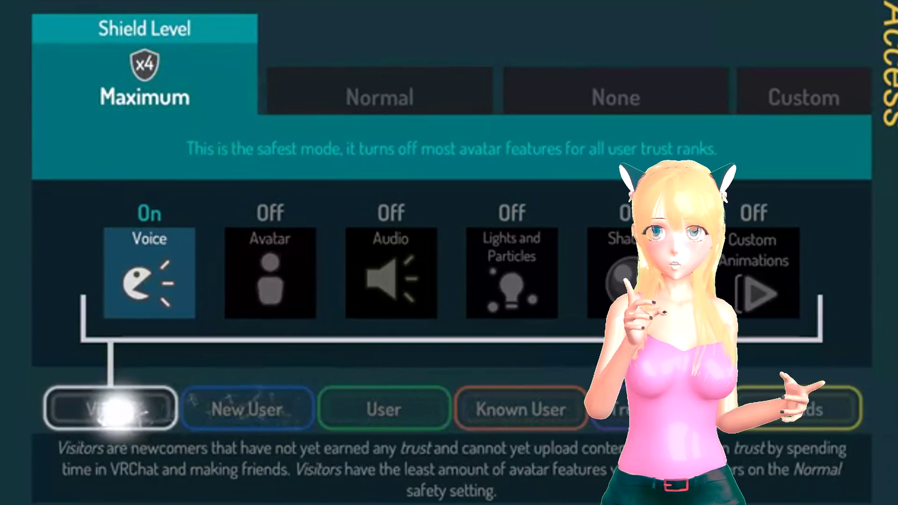
left_click(620, 89)
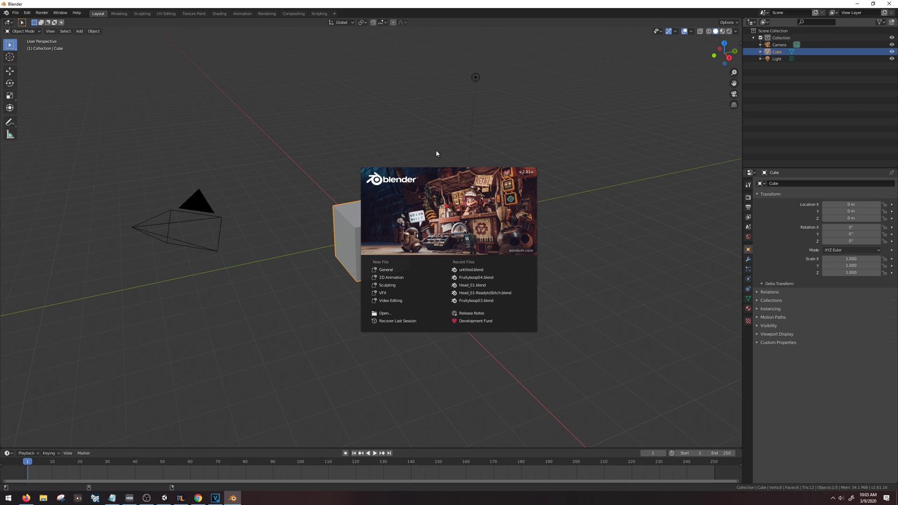
- Install the Blender add-on cats-blender-plugin-master.zip from the downloads folder through the preferences
left_click(28, 13)
left_click(28, 13)
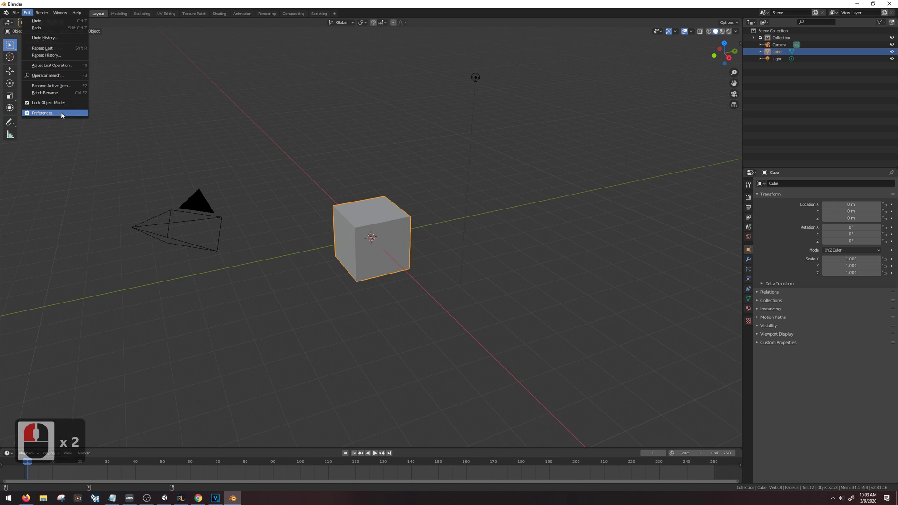
left_click(43, 113)
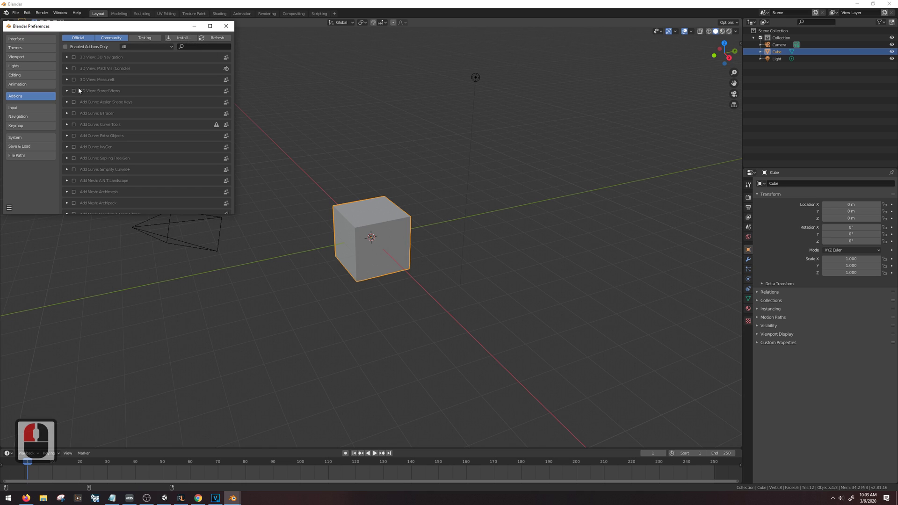
left_click(182, 38)
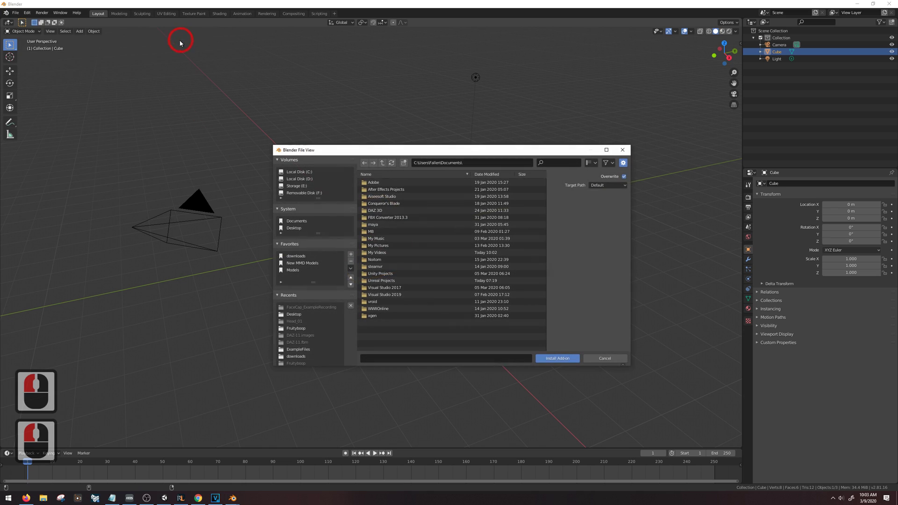
left_click(300, 260)
scroll(300, 260, "down", 3)
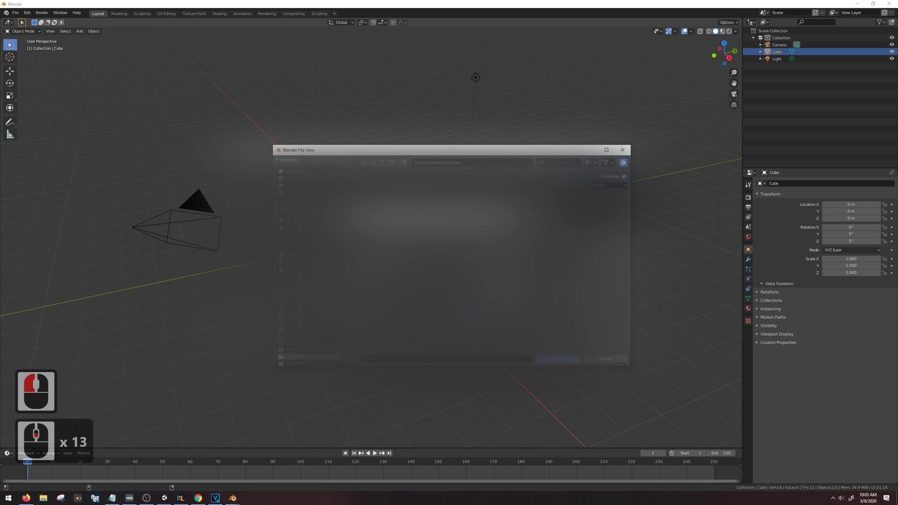
scroll(300, 260, "down", 10)
left_click(557, 359)
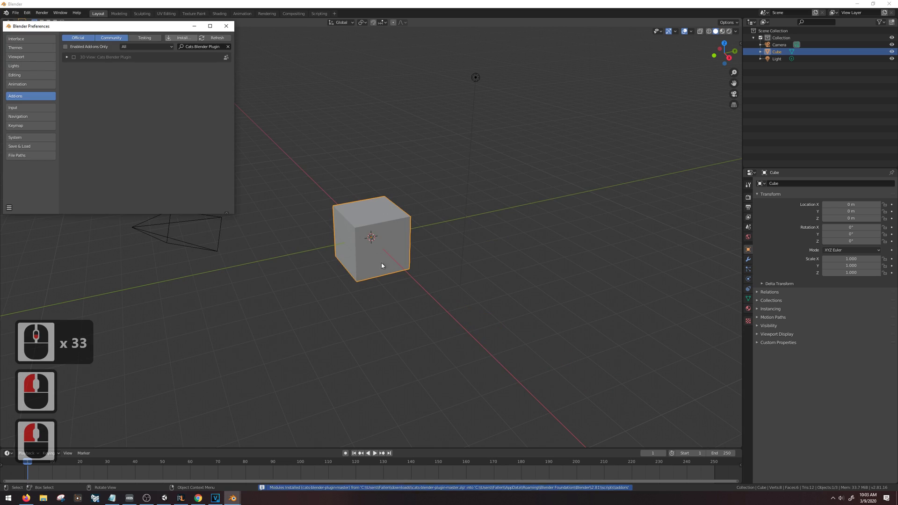
- Enable the Cats Blender Plugin add-on and close the preferences
left_click(73, 57)
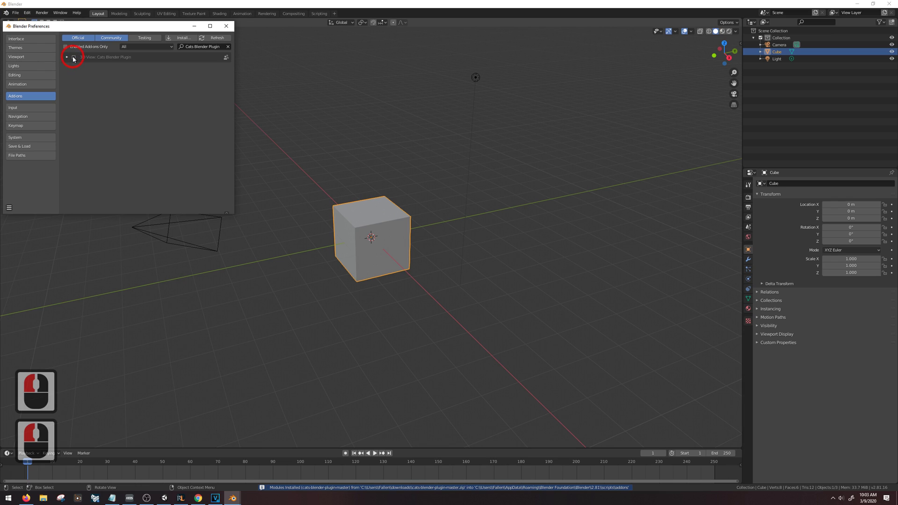
left_click(73, 58)
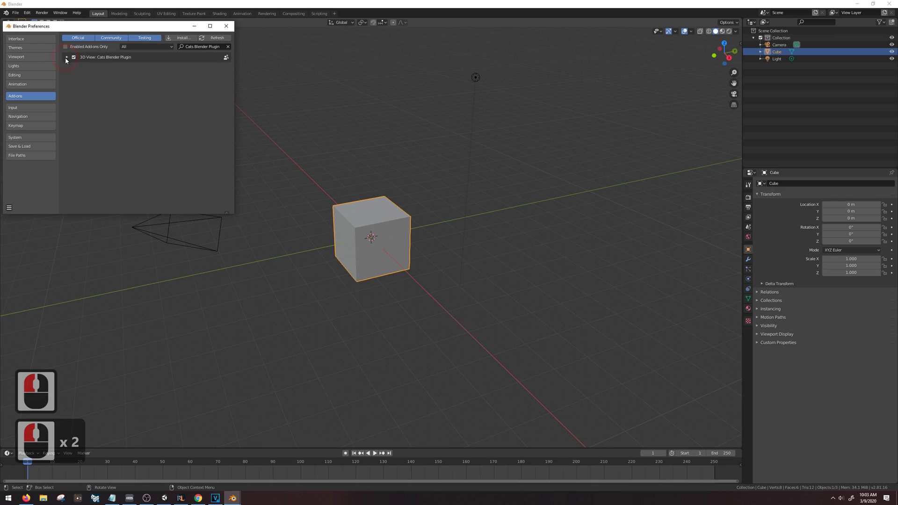
left_click(227, 26)
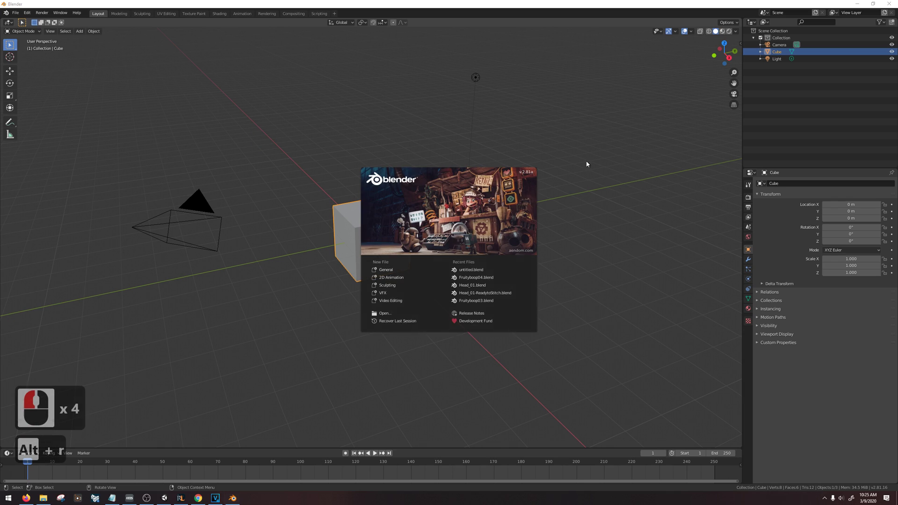
- Dismiss the splash screen and delete all default objects: the camera, cube and light
left_click(606, 141)
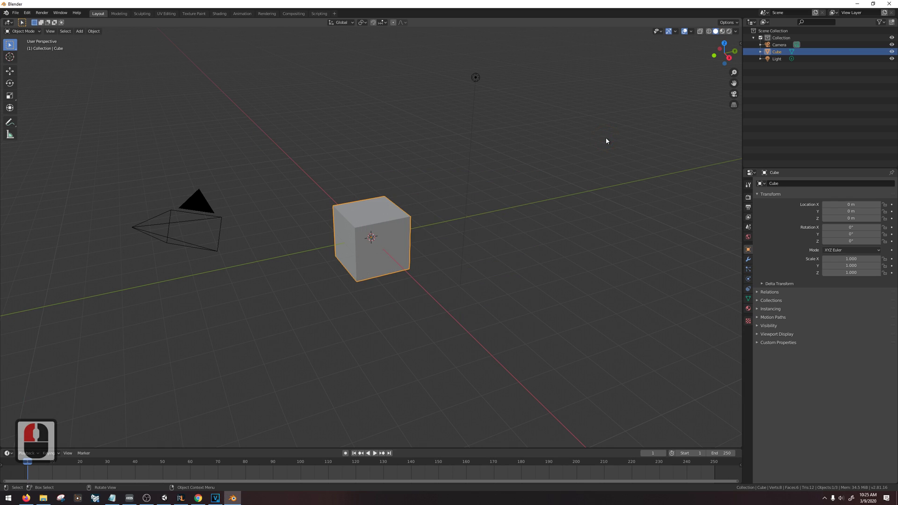
key("a")
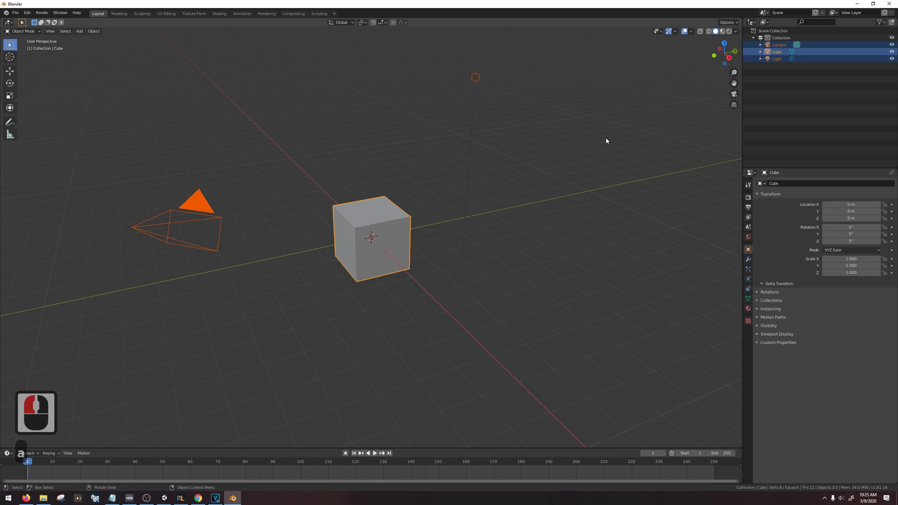
key("Delete")
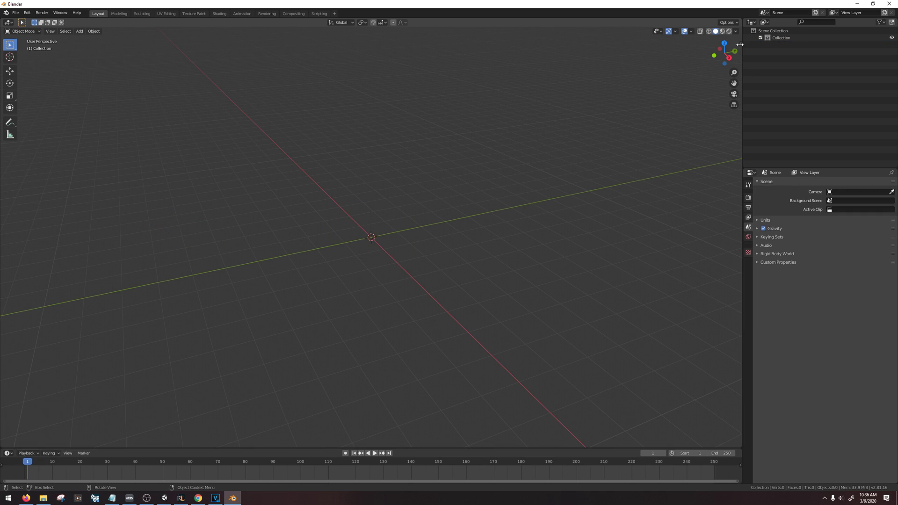
- Import the カンナカムイ.pmx model from the desktop's カンナカムイ (Kanna) folder using the CATS plugin
left_click(739, 44)
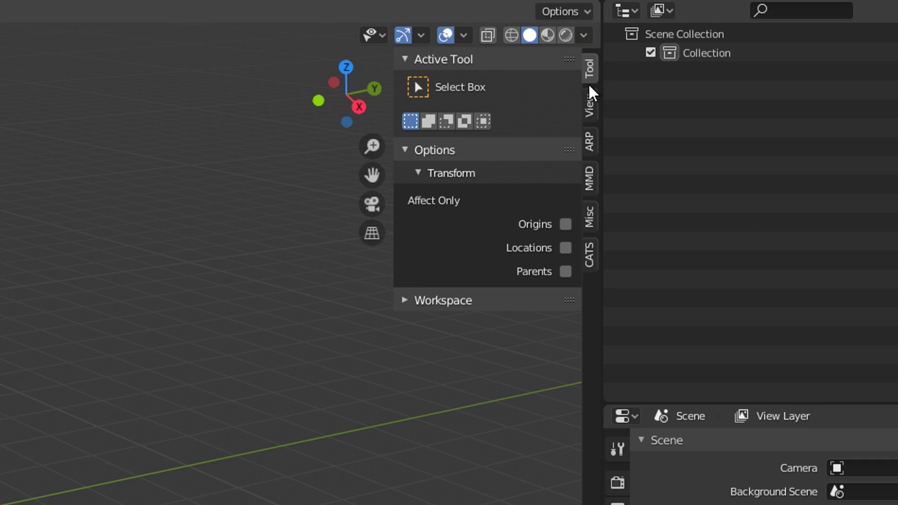
left_click(589, 255)
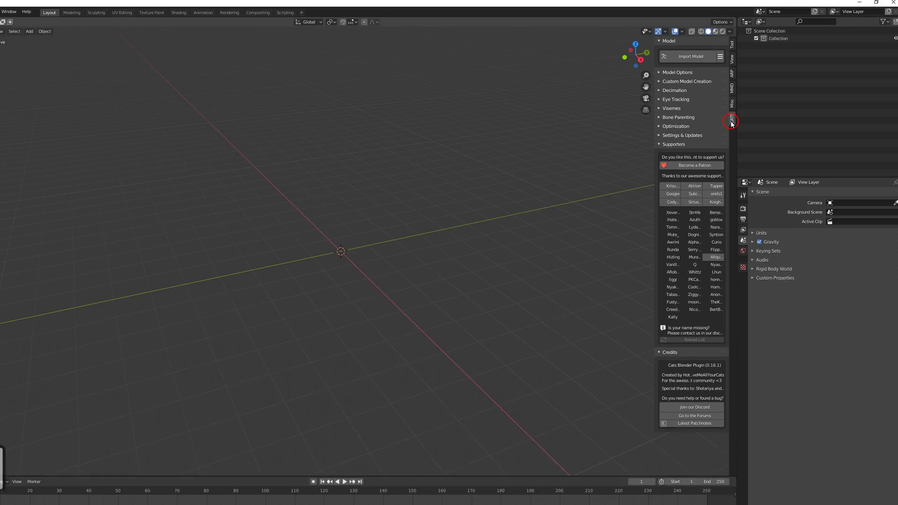
left_click(530, 100)
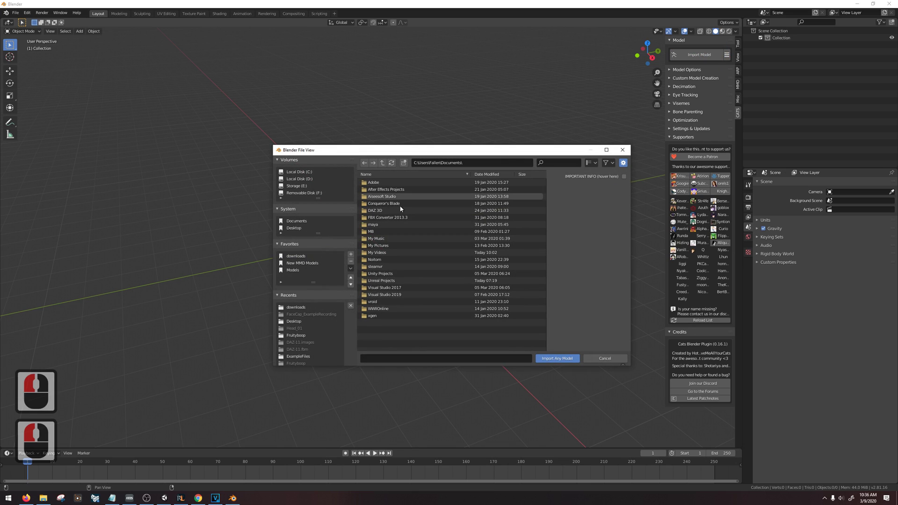
left_click(373, 237)
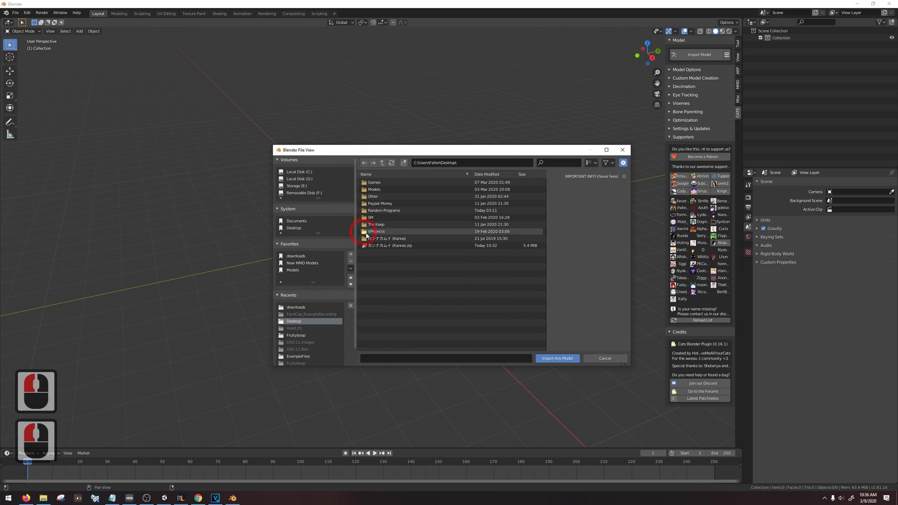
double_click(393, 239)
left_click(403, 183)
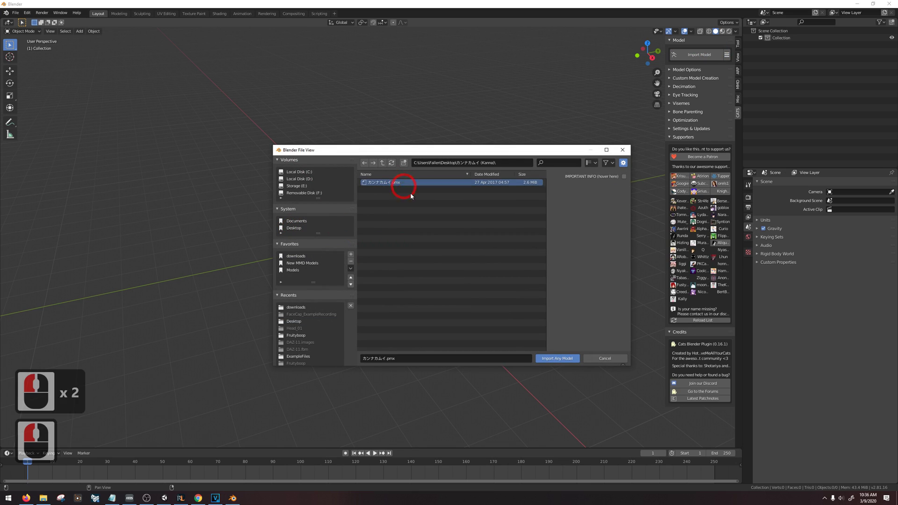
left_click(557, 358)
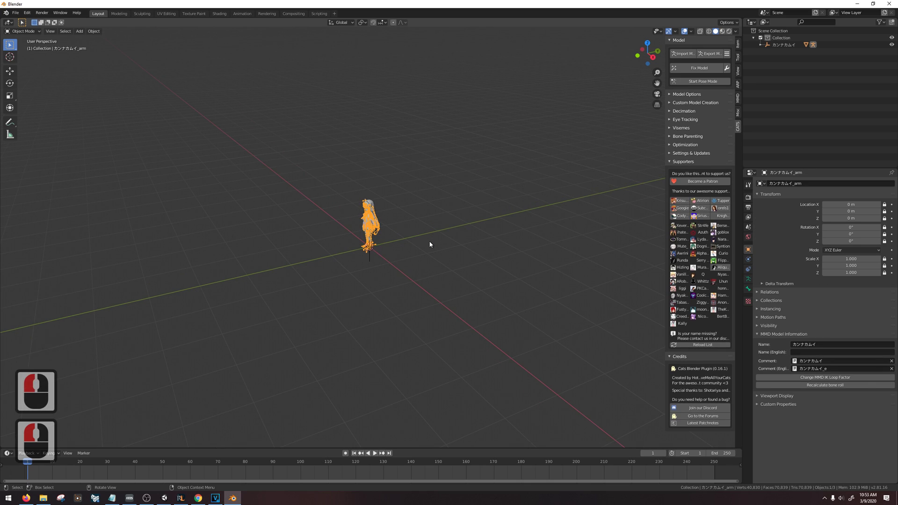
- Run the CATS Fix Model operation on the imported カンナカムイ model
middle_click(430, 245)
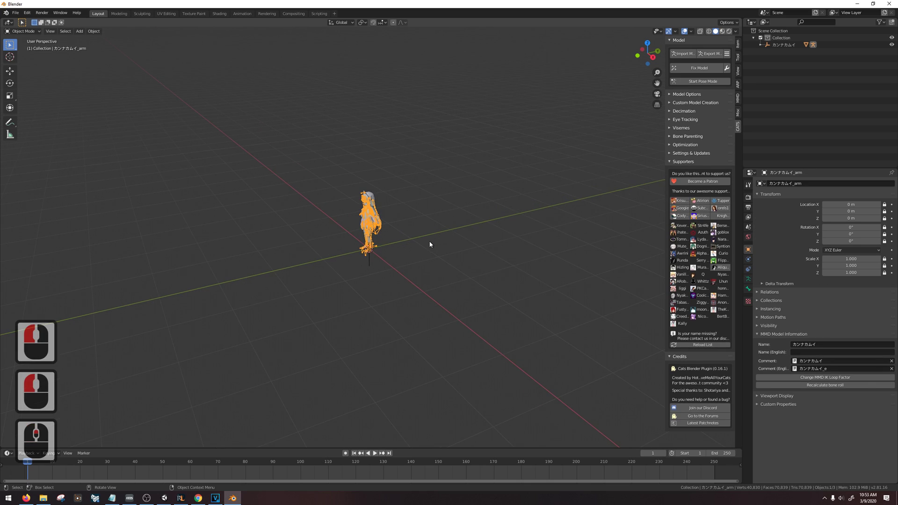
scroll(430, 244, "up", 6)
scroll(426, 241, "down", 6)
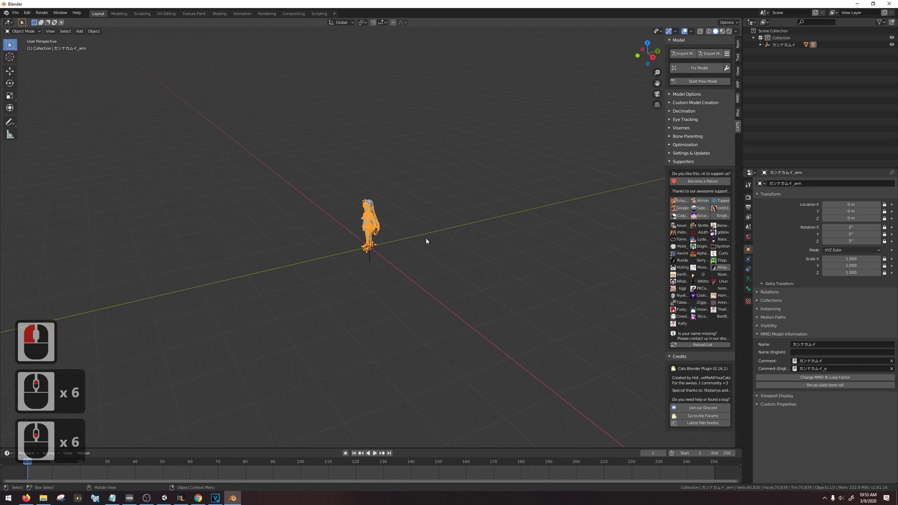
middle_click_drag(421, 230, 416, 183)
key("alt+r")
key("alt+r")
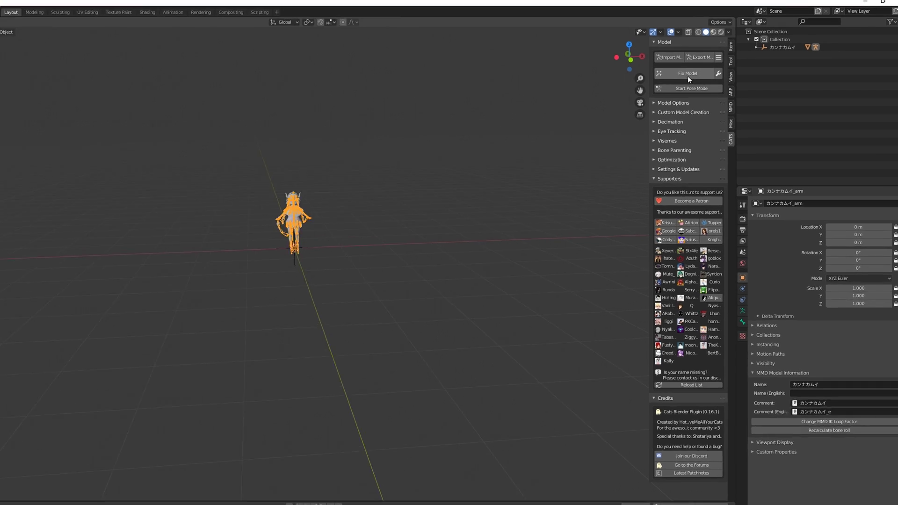
left_click(703, 68)
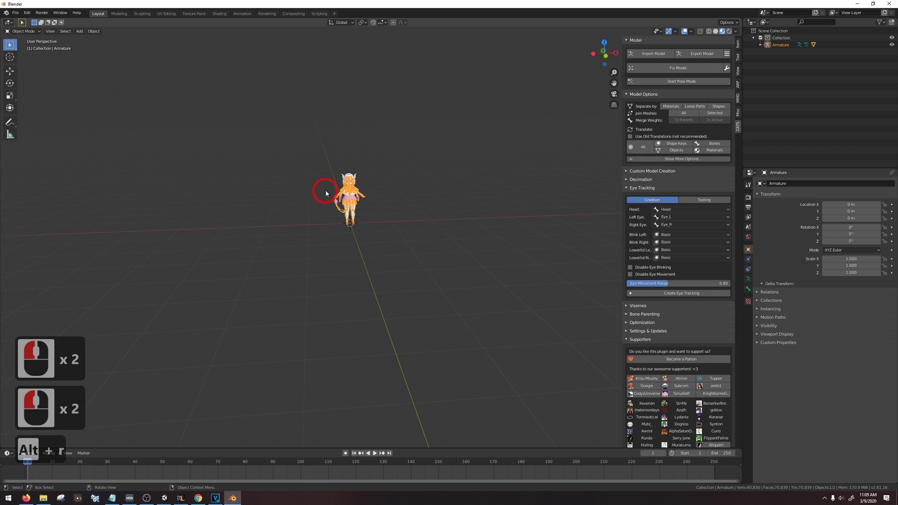
- Translate all of the model's names, including shape keys, bones, objects and materials, with CATS
scroll(401, 110, "up", 6)
middle_click_drag(401, 110, 481, 222, "shift")
scroll(471, 225, "up", 4)
scroll(481, 223, "up", 2)
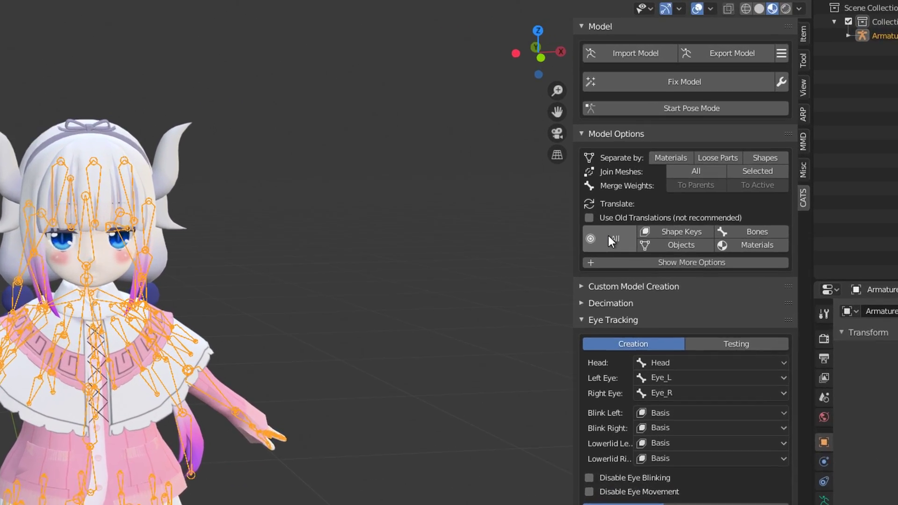
left_click(609, 238)
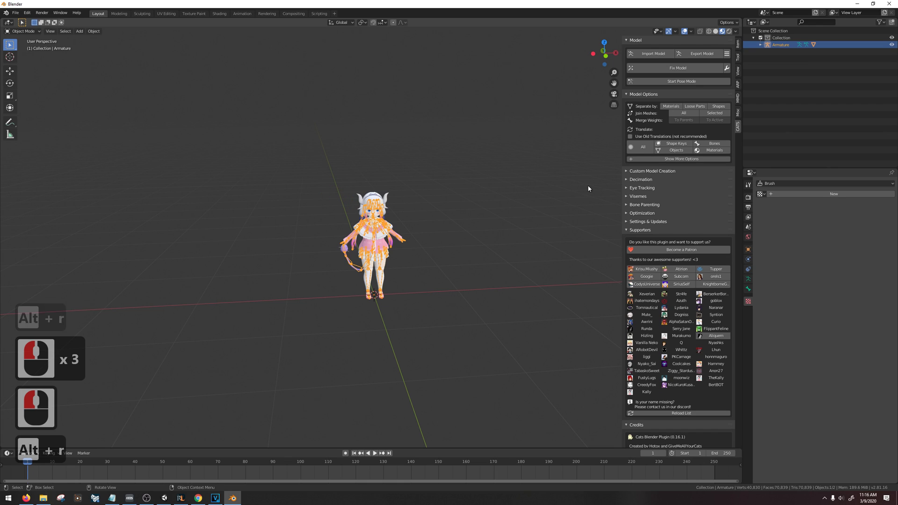
- Run a quick decimation of the model in Safe mode with Save Fingers enabled
left_click(627, 181)
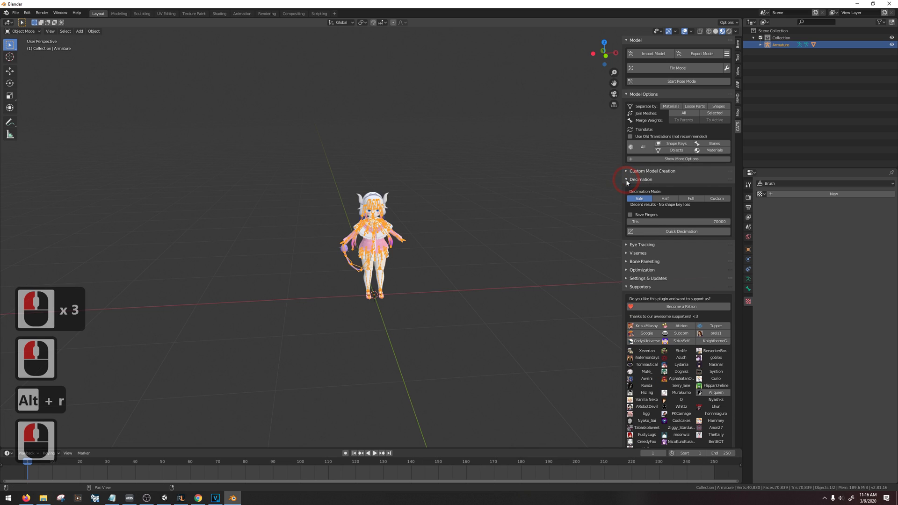
left_click(641, 199)
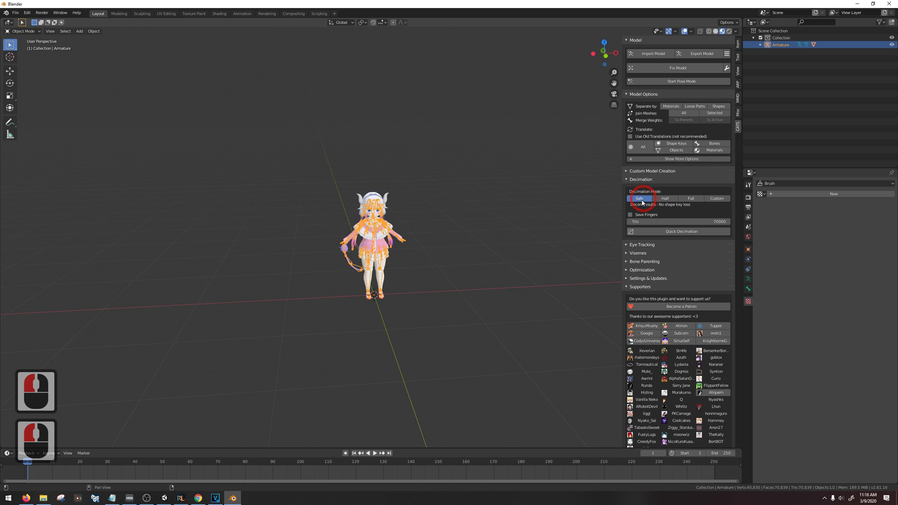
left_click(631, 215)
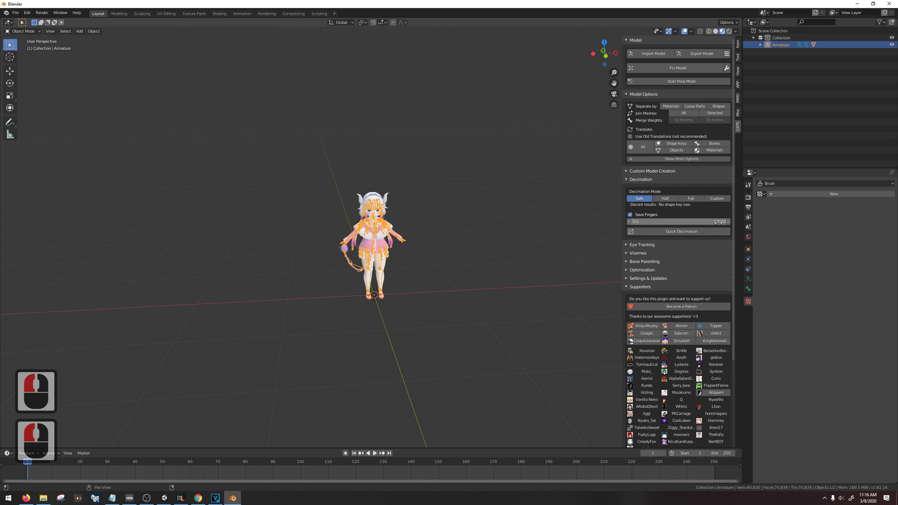
left_click(674, 232)
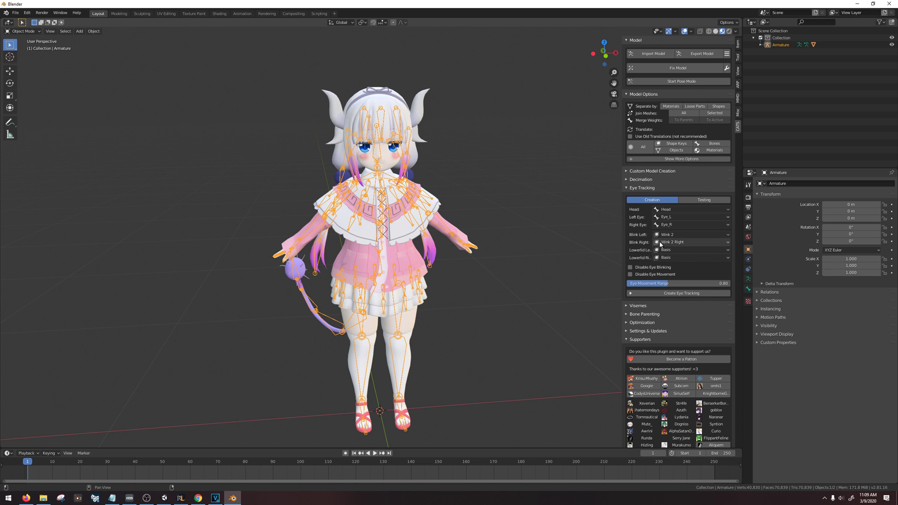
- Create the model's eye tracking, and create visemes from the Ah, Oh and Ch shape keys
left_click(679, 294)
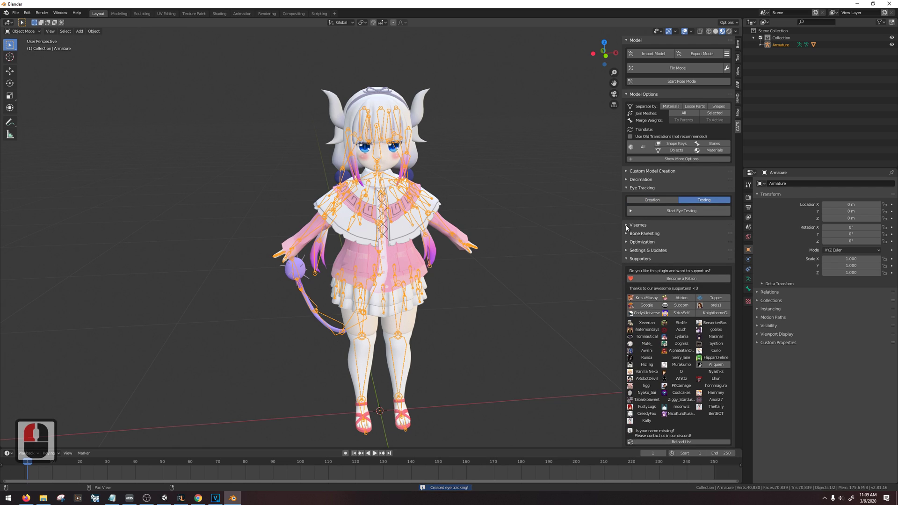
left_click(626, 226)
left_click(669, 271)
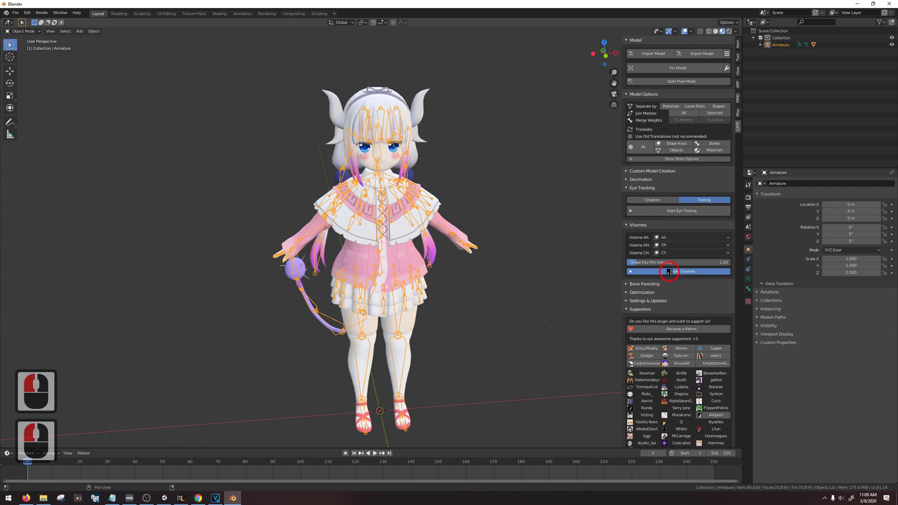
- Refresh the root bones list in Bone Parenting and parent the bone groups, starting with FrontHair
left_click(631, 284)
left_click(686, 305)
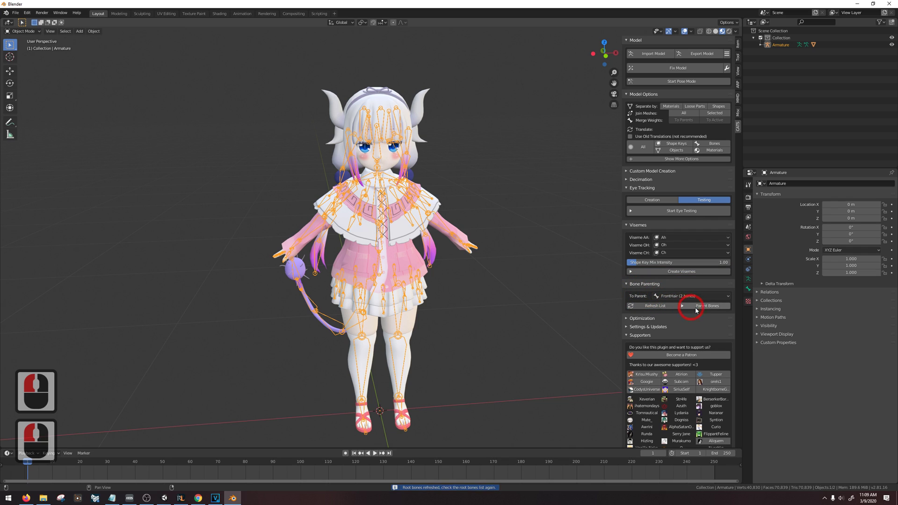
left_click(686, 297)
left_click(681, 304)
left_click(683, 306)
left_click(675, 296)
left_click(675, 320)
left_click(683, 296)
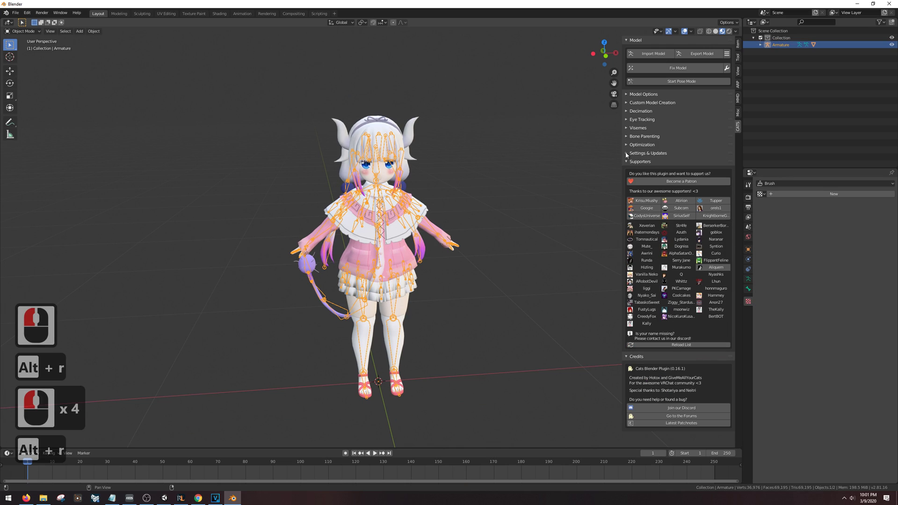
- Install the material combiner needed for the CATS Atlas optimization from material-combiner-addon-master.zip in the downloads folder
left_click(625, 148)
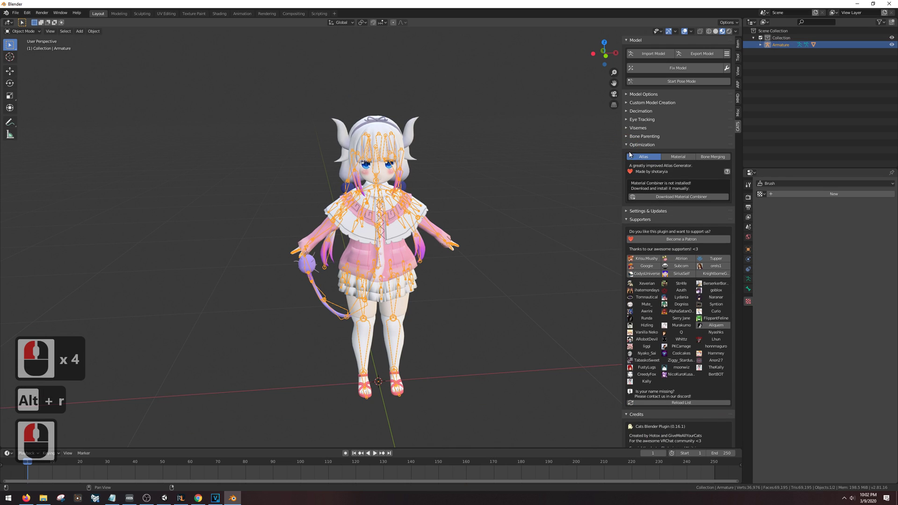
left_click(642, 157)
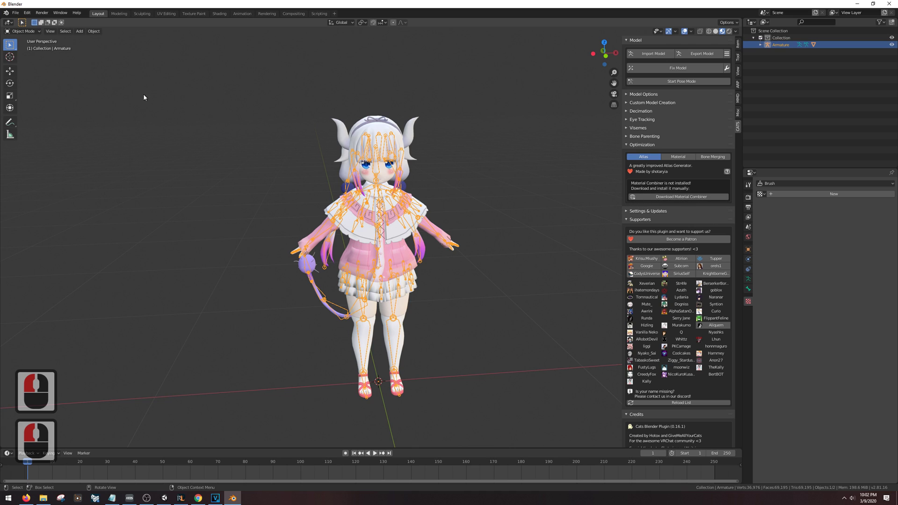
left_click(27, 13)
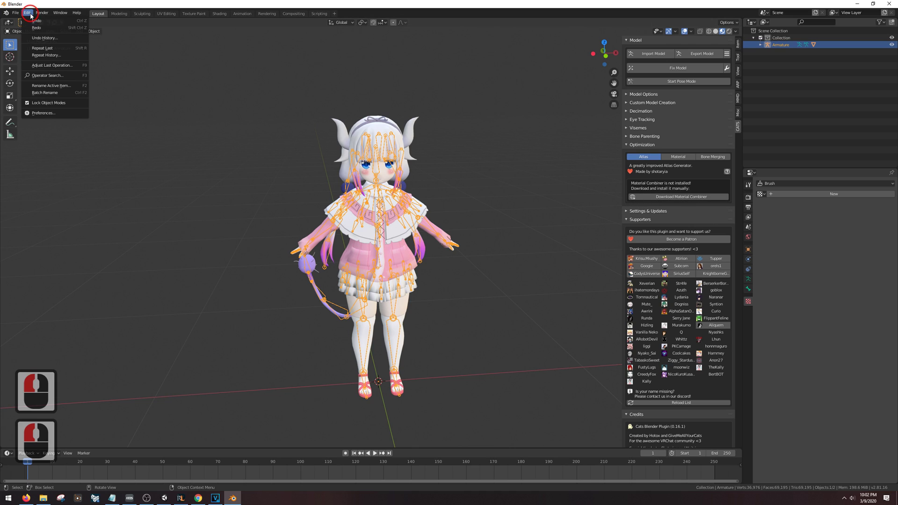
left_click(70, 114)
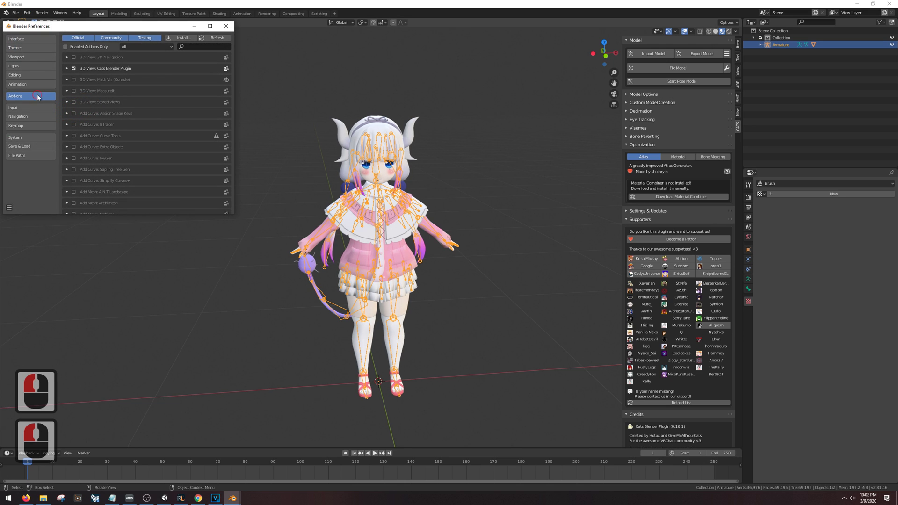
left_click(137, 57)
left_click(186, 38)
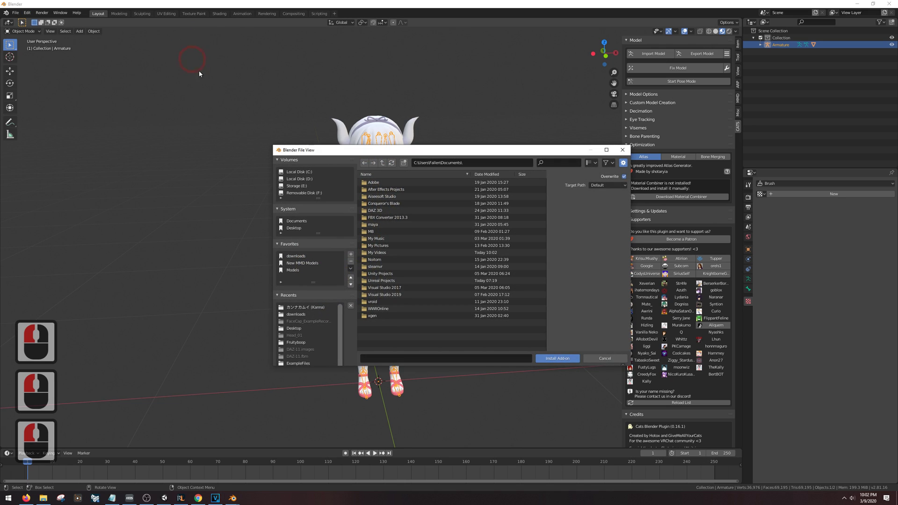
left_click(295, 256)
scroll(449, 257, "down", 20)
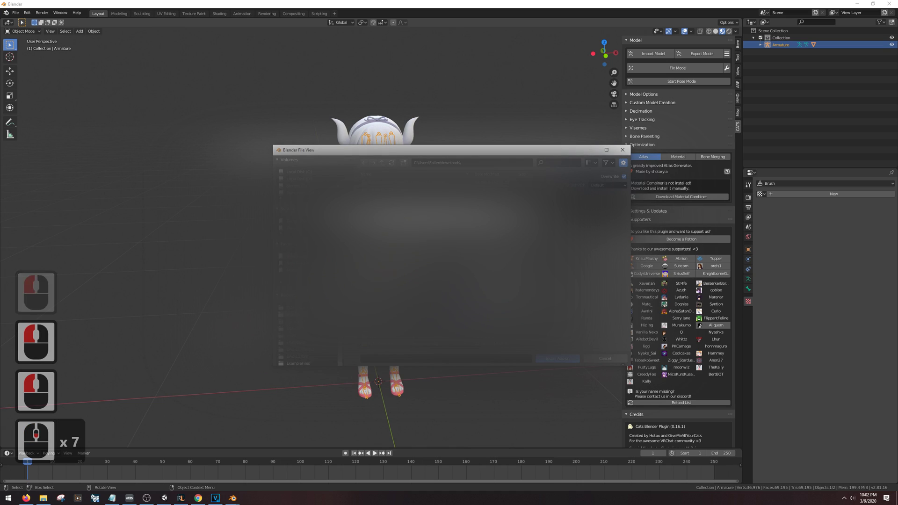
scroll(448, 257, "down", 3)
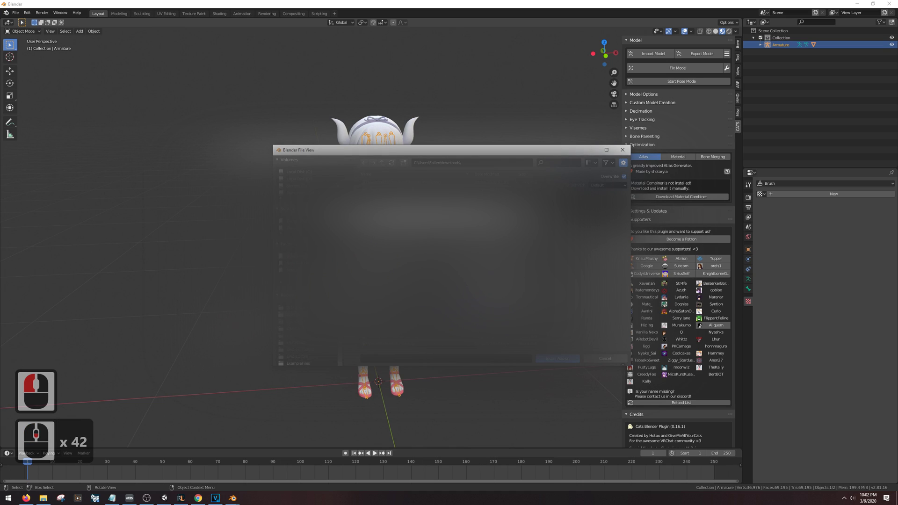
left_click(449, 257)
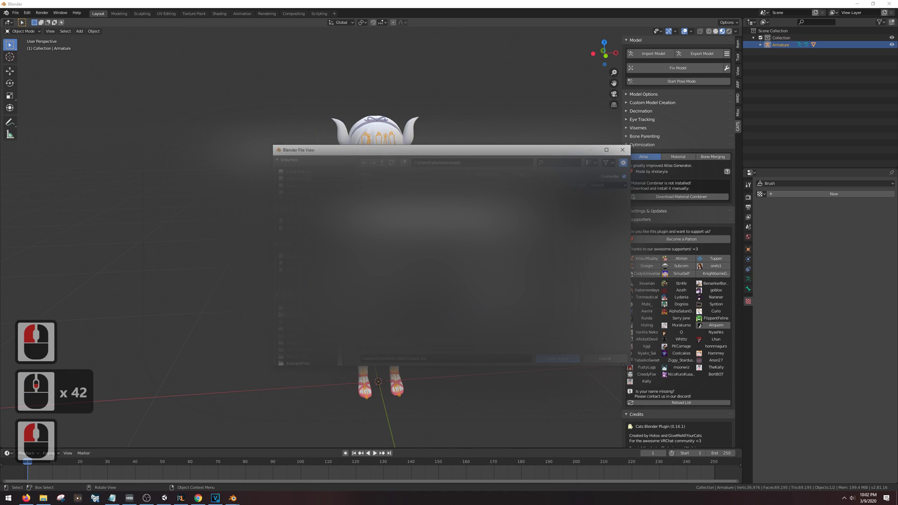
left_click(558, 360)
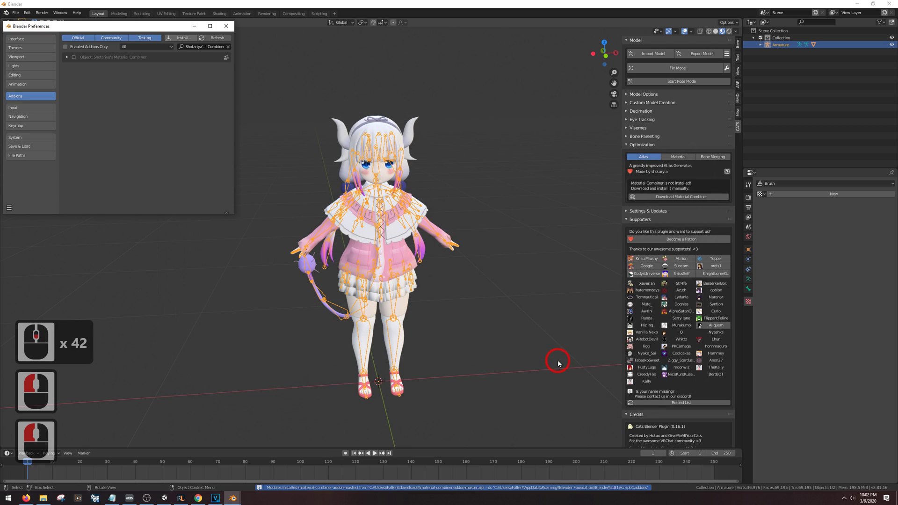
- Enable Shotariya's Material Combiner add-on and install Pillow for the atlas generator
left_click(73, 57)
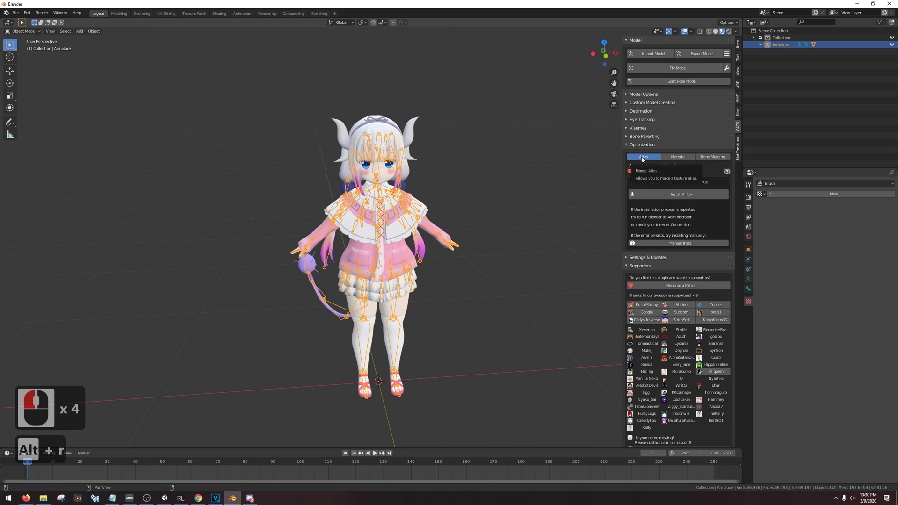
left_click(679, 196)
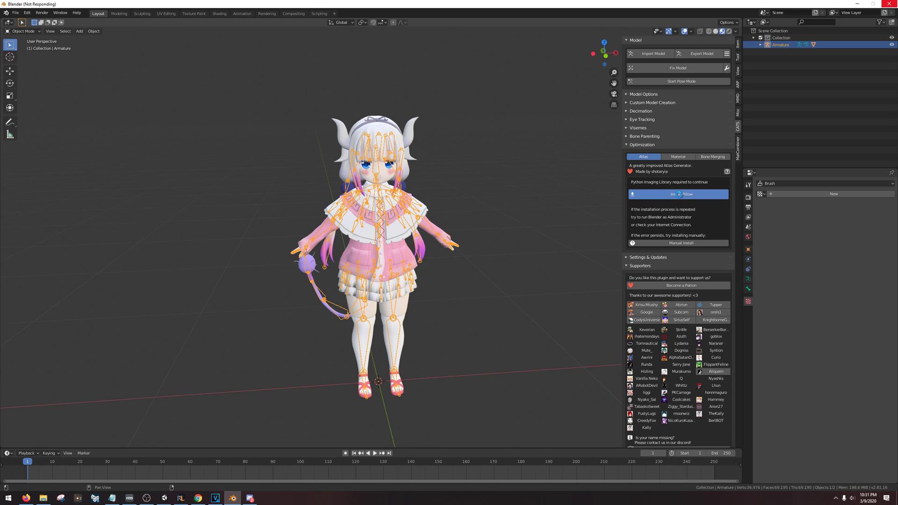
- Save the scene as untitled.blend on the Desktop and close Blender for a restart
left_click(15, 13)
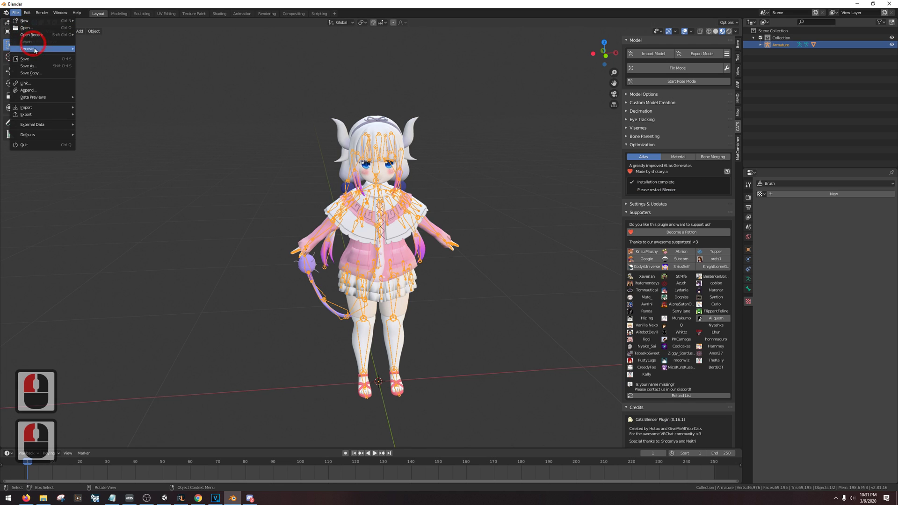
left_click(43, 68)
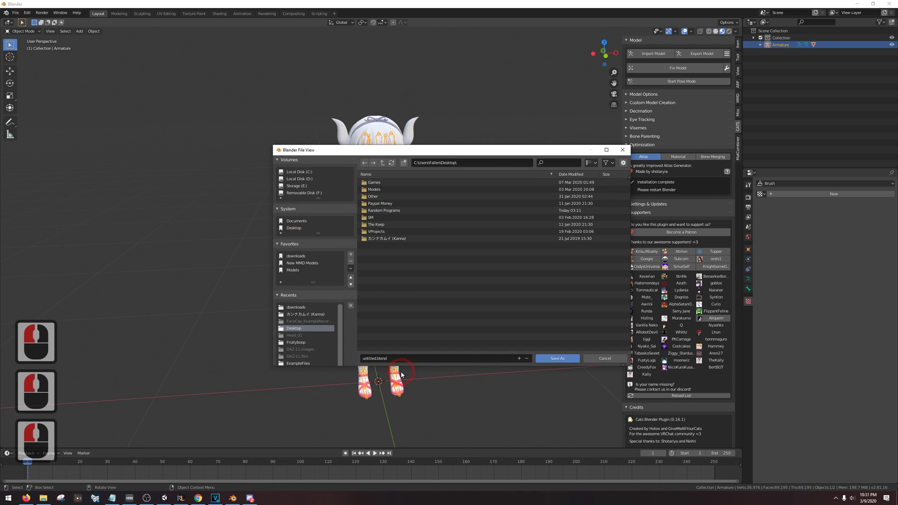
left_click(550, 359)
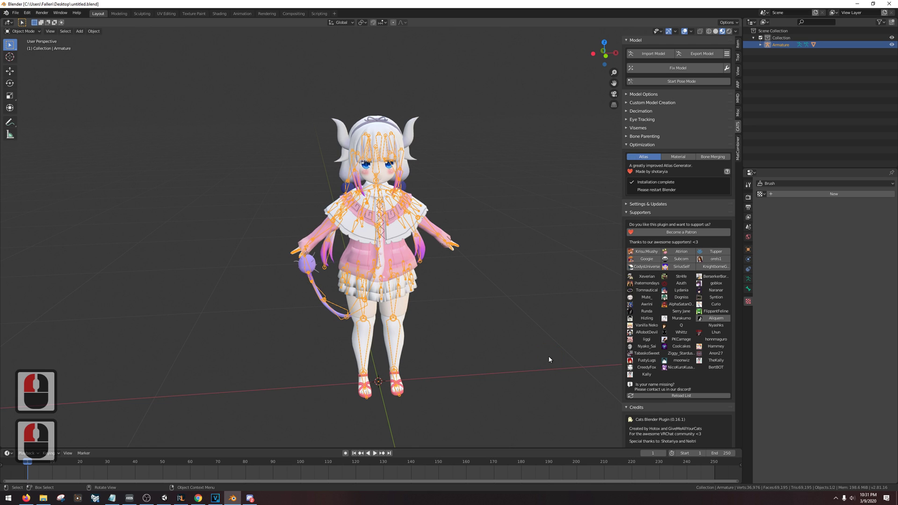
left_click(890, 3)
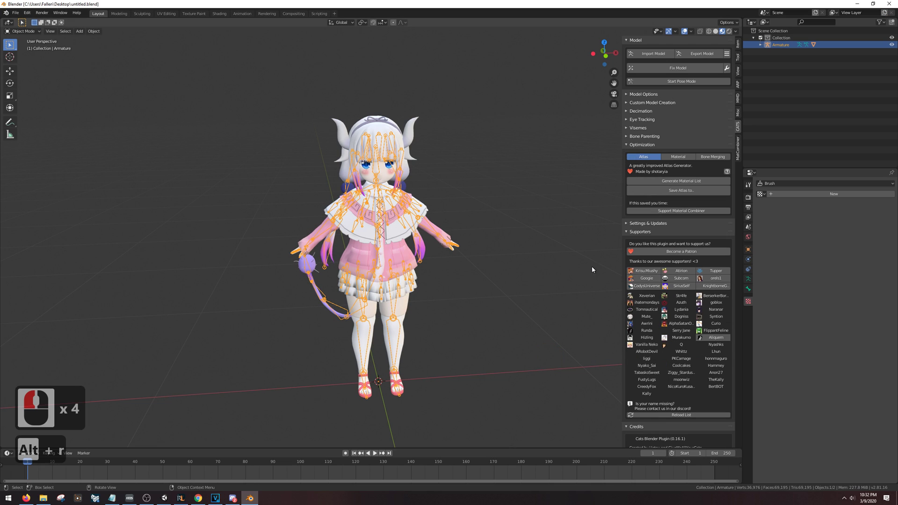
- Generate the material list and combine the Body materials into one texture atlas saved on the Desktop
left_click(684, 193)
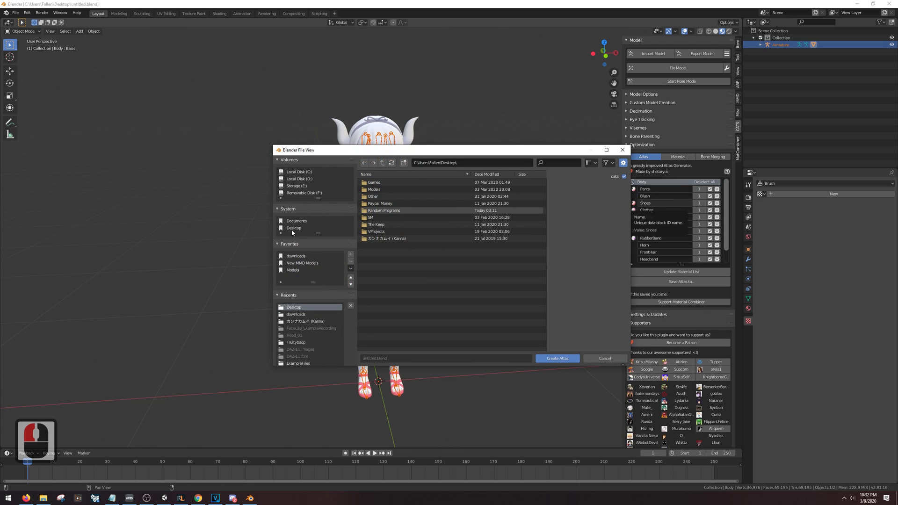
left_click(294, 228)
left_click(556, 359)
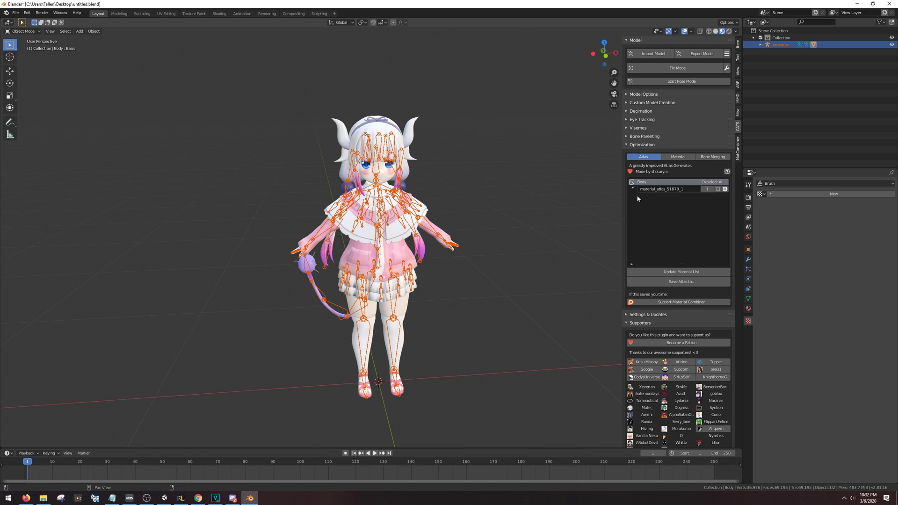
- Export the model from CATS to the Desktop as an FBX file named Kanna
left_click(704, 54)
left_click(365, 254)
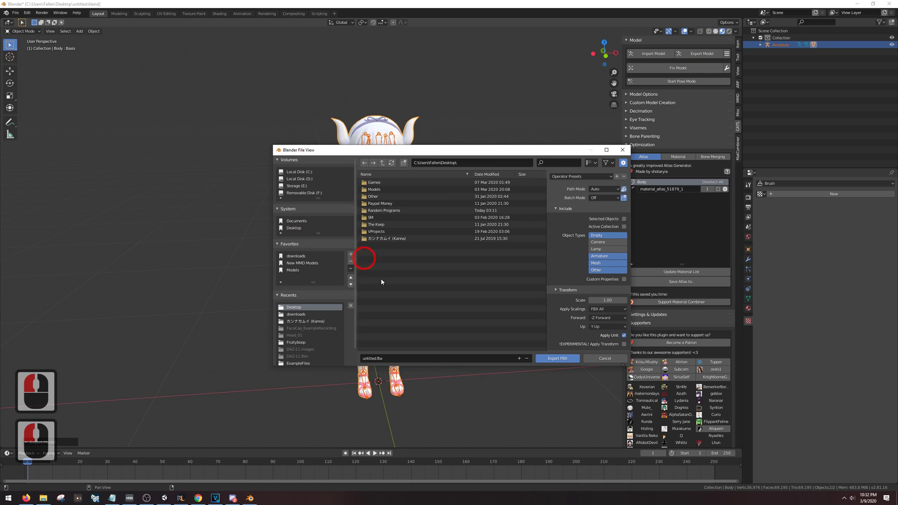
left_click(377, 357)
double_click(377, 356)
type("Kanna")
double_click(561, 359)
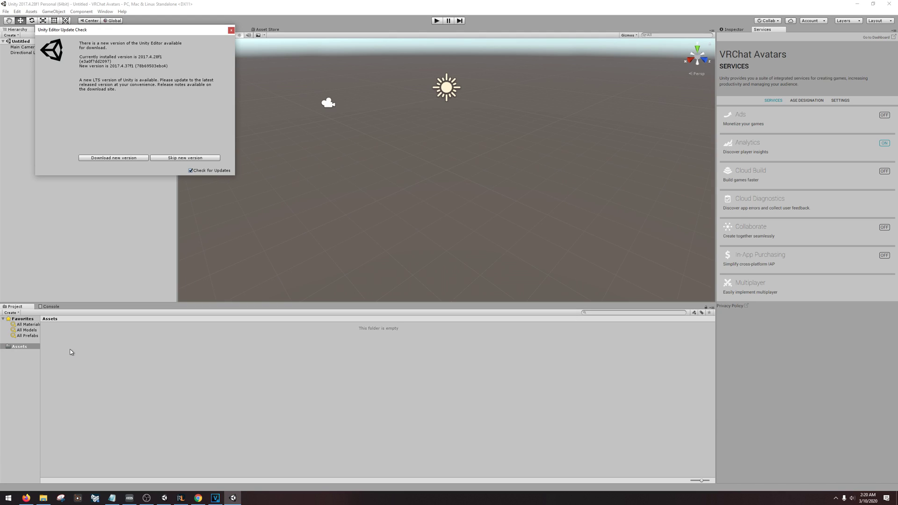
- In the Unity VRChat Avatars project, skip the new editor version and close the Services tab
left_click(189, 159)
left_click(190, 159)
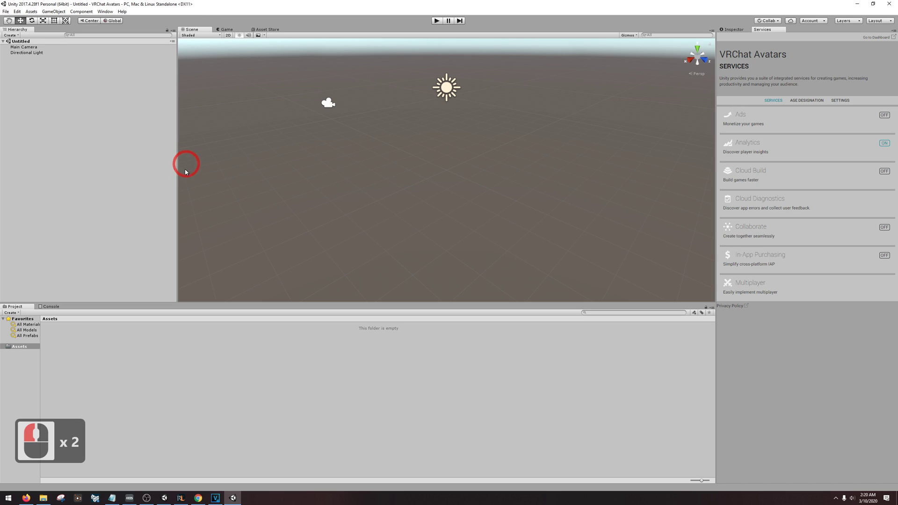
right_click(769, 31)
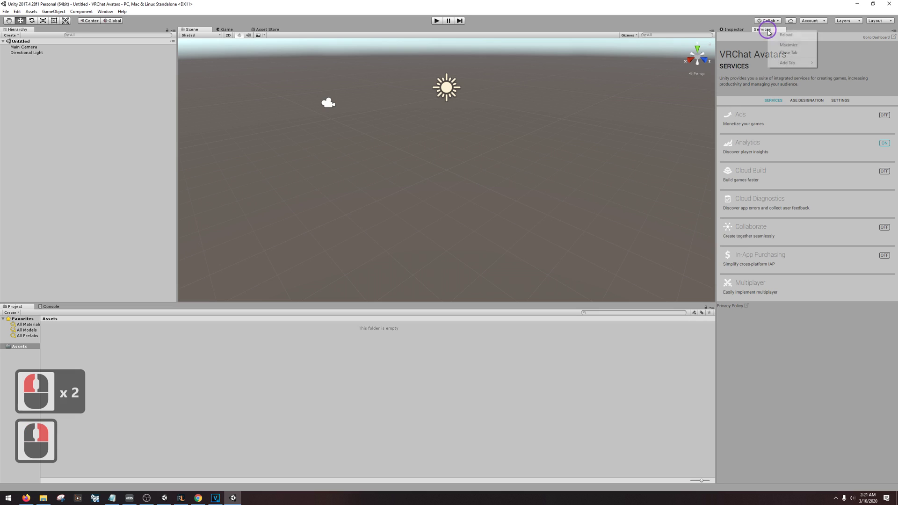
left_click(798, 53)
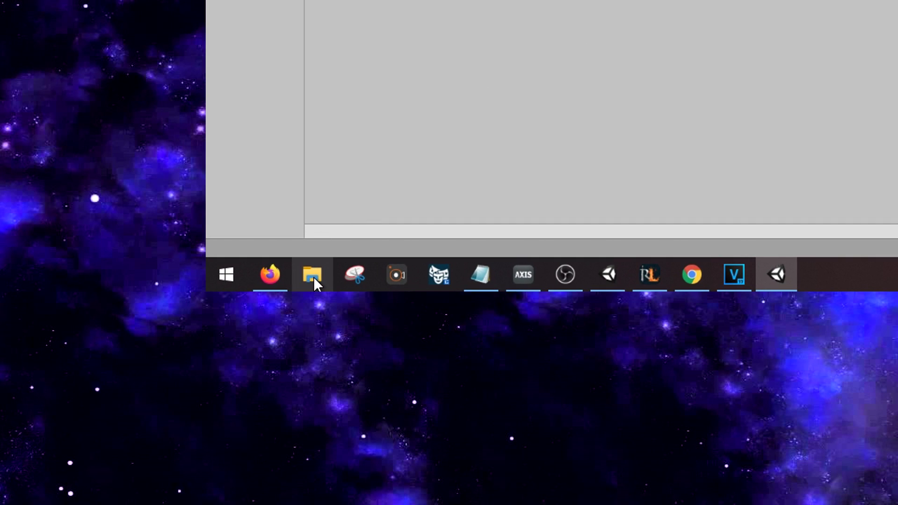
- Bring the Kanna model and Atlas_51879 image from the Desktop in File Explorer into Unity's Assets folder
left_click(312, 275)
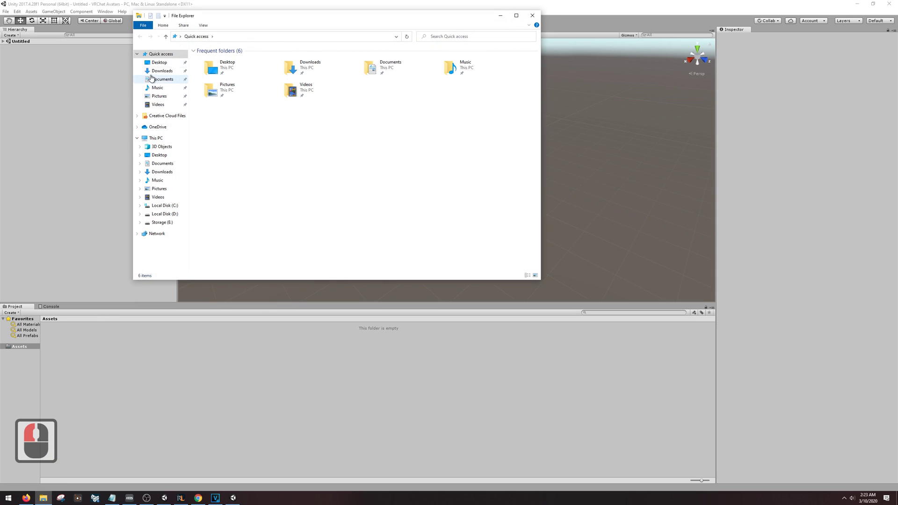
left_click(159, 63)
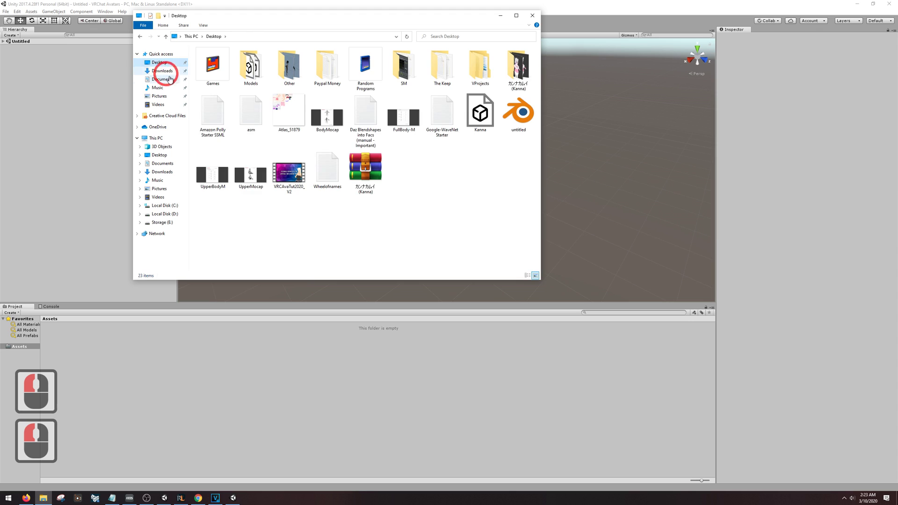
left_click(468, 107)
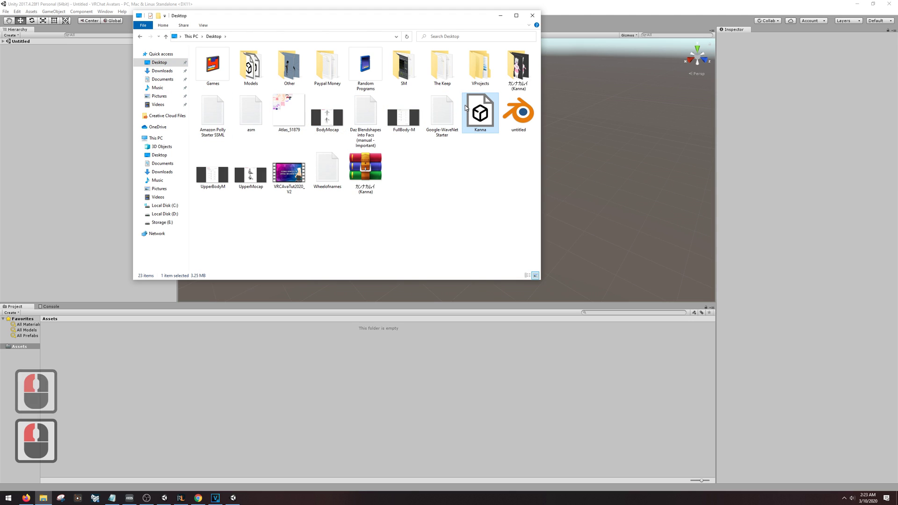
left_click(293, 128, "ctrl")
left_click_drag(293, 127, 217, 388)
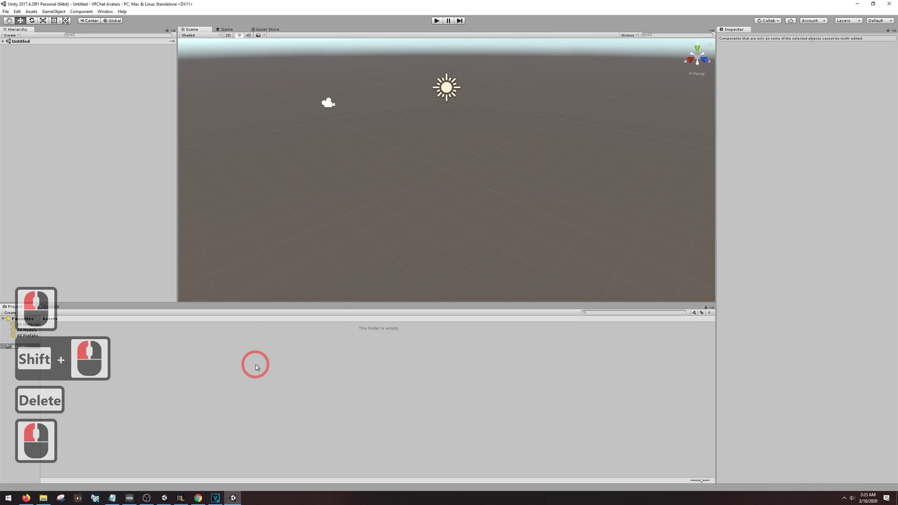
- Import Kanna.fbx and the Atlas_51879 image from the Desktop into the Assets folder as new assets
right_click(257, 367)
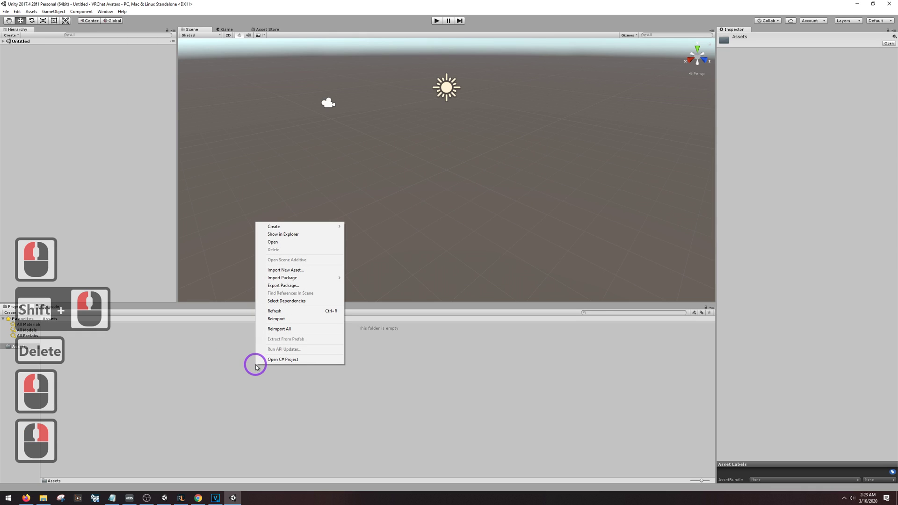
left_click(321, 270)
double_click(347, 123)
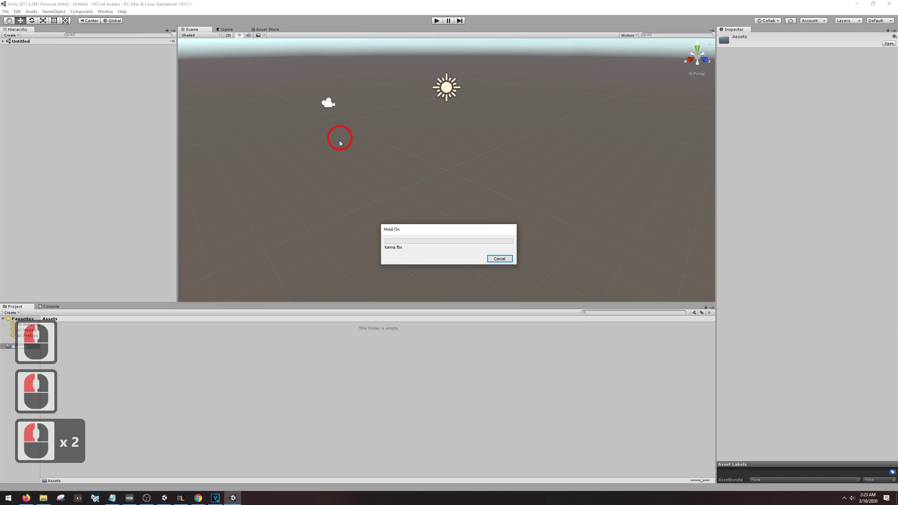
right_click(371, 362)
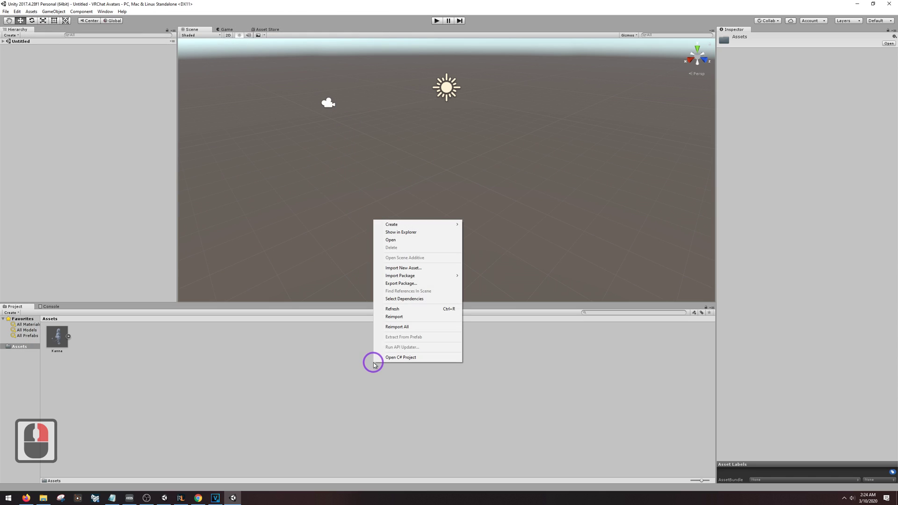
left_click(423, 270)
left_click(164, 117)
double_click(163, 118)
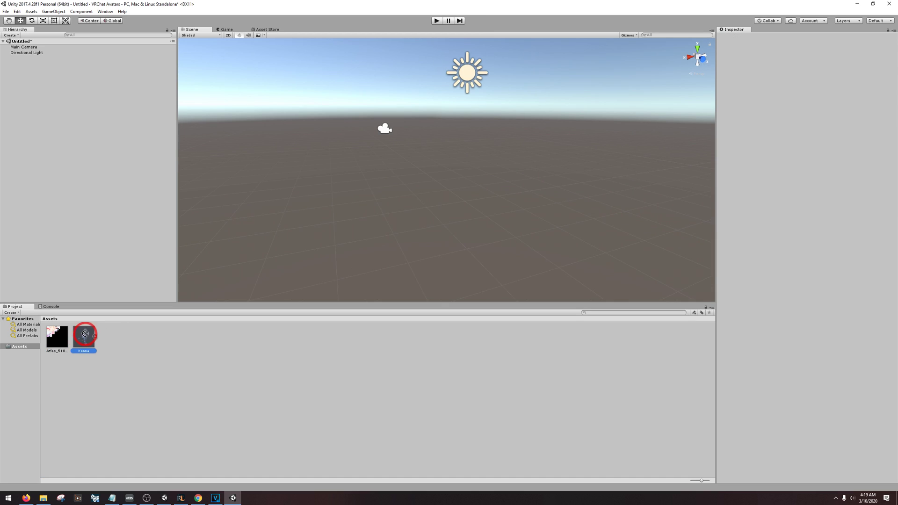
- Add the imported Kanna model to the scene hierarchy
left_click_drag(85, 333, 54, 194)
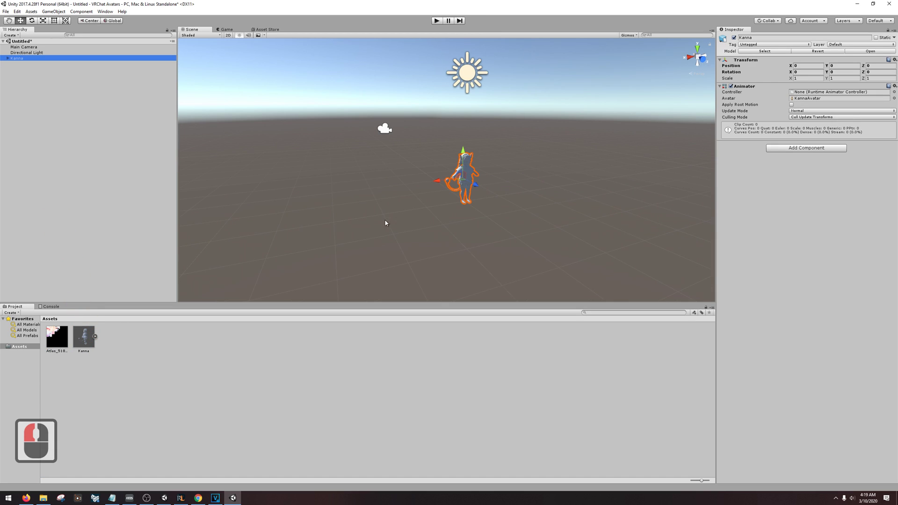
- Examine the untextured Kanna model up close from the front in the scene
left_click_drag(444, 218, 445, 217, "alt")
key("w")
right_click_drag(445, 217, 399, 224)
key("w")
key("d")
key("s")
key("a")
key("d")
key("w")
key("w")
key("a")
key("a")
key("w")
key("s")
key("w")
key("w")
key("s")
key("w")
key("s")
key("s")
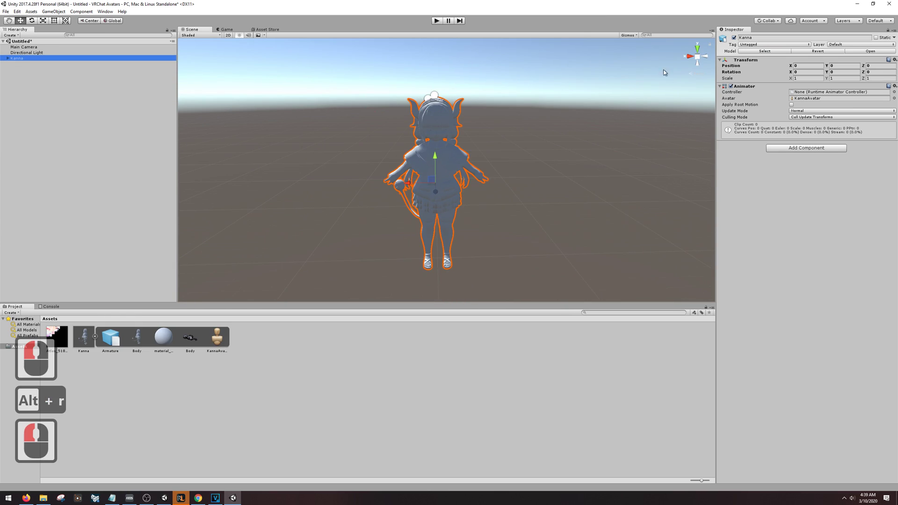
- Set the Kanna model's material location to Use External Materials (Legacy) in its import settings and apply it
left_click(764, 52)
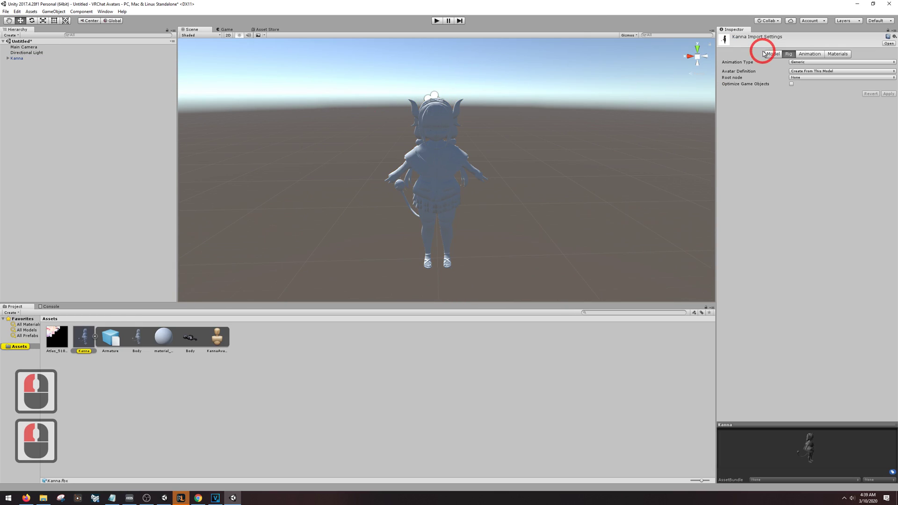
left_click(842, 54)
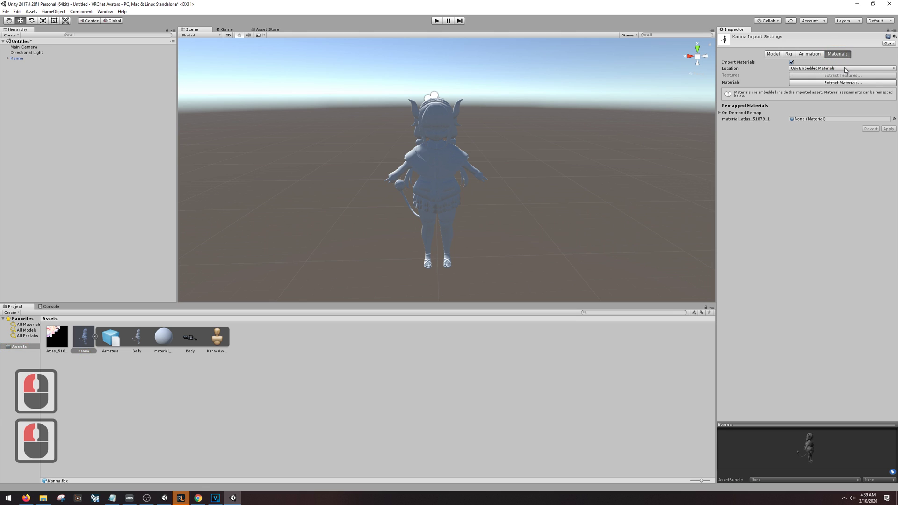
left_click(846, 68)
left_click(862, 75)
left_click(888, 110)
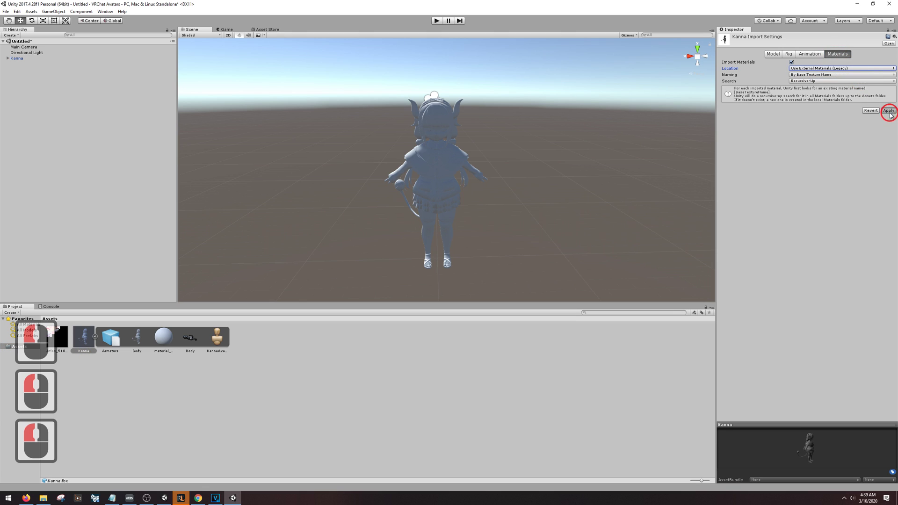
- Set the Atlas_51879 material on Kanna's Body mesh to Cutout rendering mode with the Standard shader
left_click(8, 58)
left_click(22, 70)
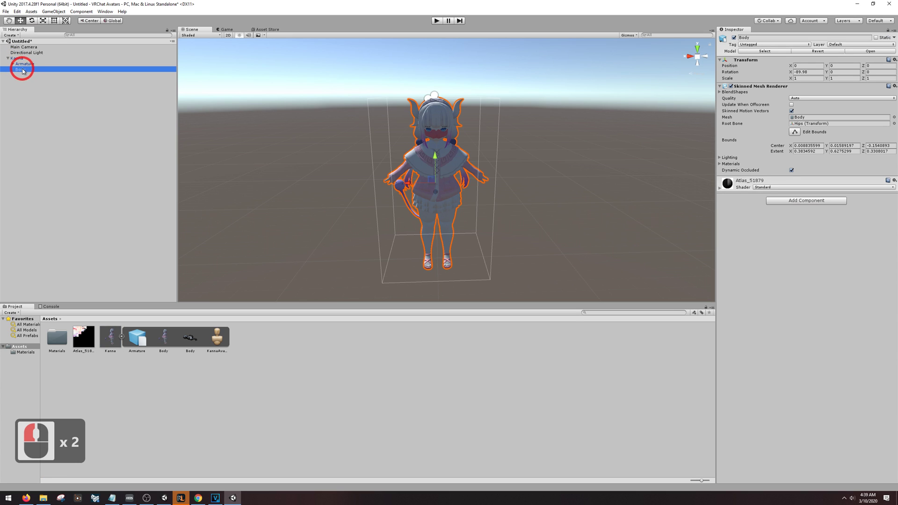
left_click(777, 187)
left_click(787, 249)
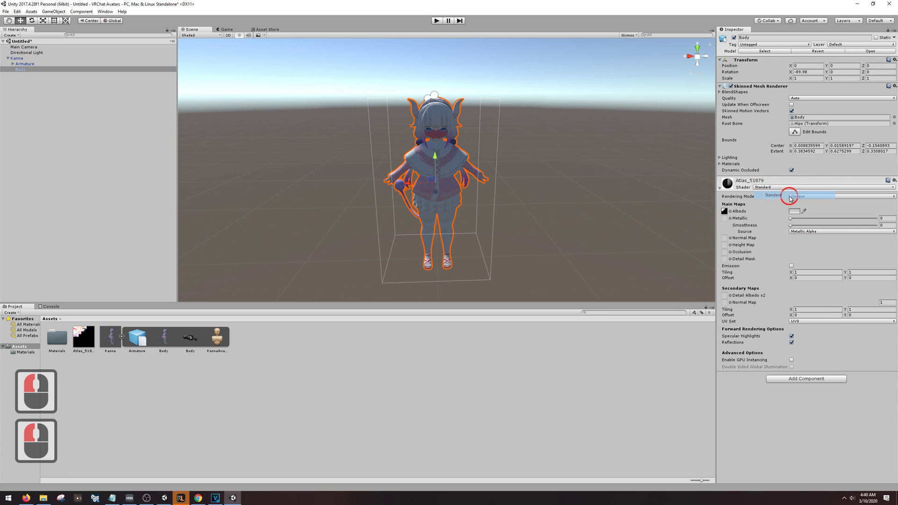
key("w")
right_click_drag(567, 203, 595, 185)
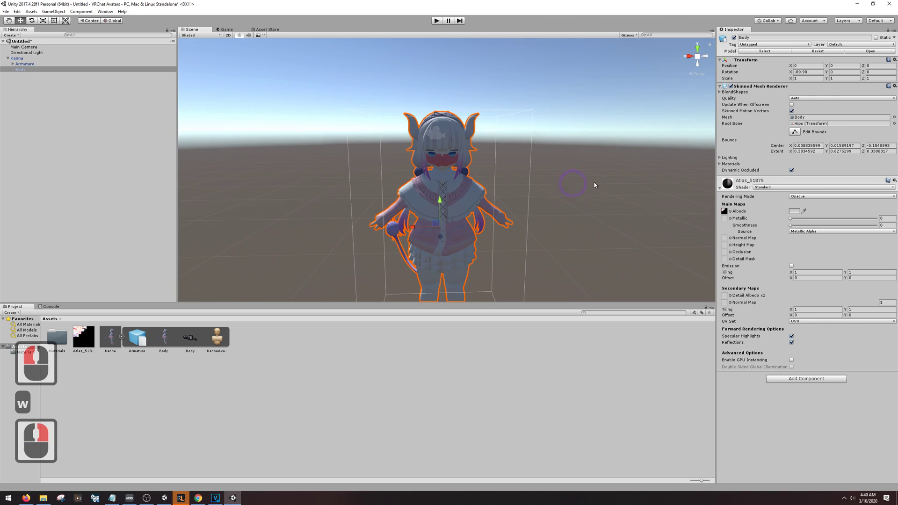
left_click(818, 198)
left_click(814, 212)
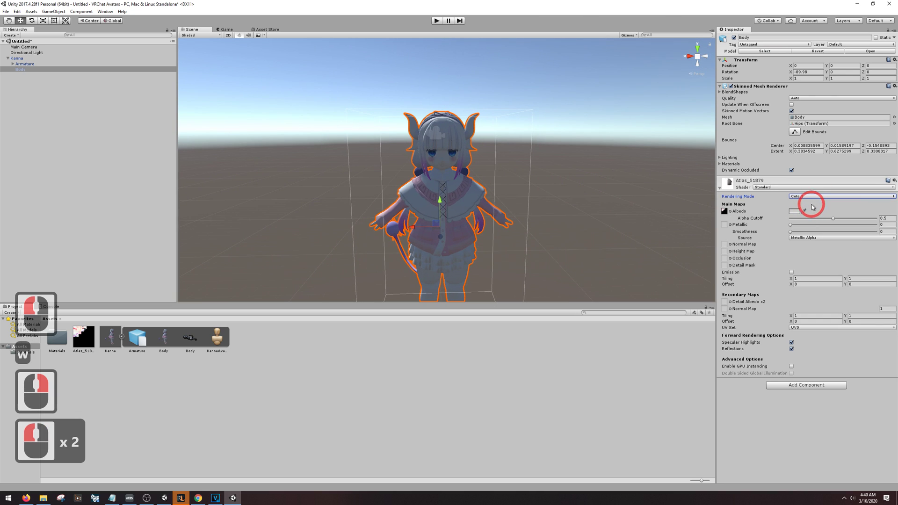
left_click(808, 200)
left_click(809, 218)
left_click(225, 385)
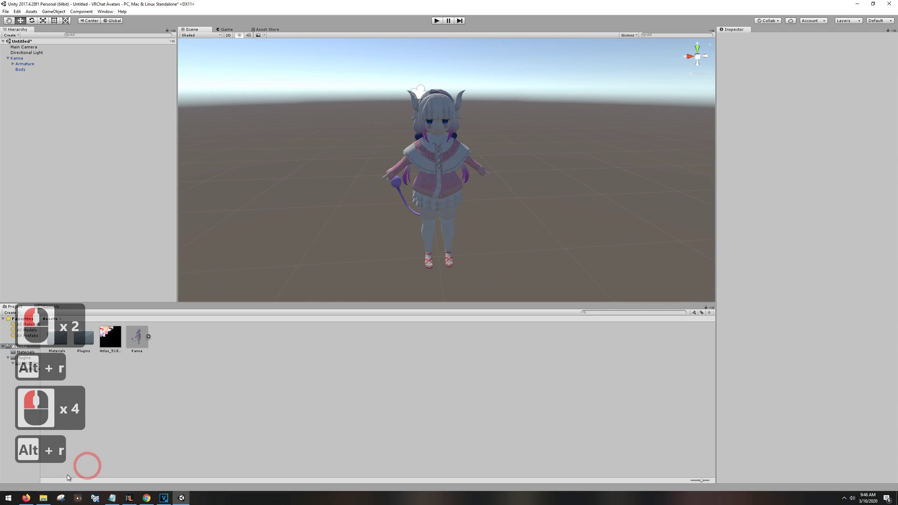
- Import the whole PoiyomiToonShaderV4.6.12 package from the Downloads folder in File Explorer into Unity's Assets
left_click(43, 497)
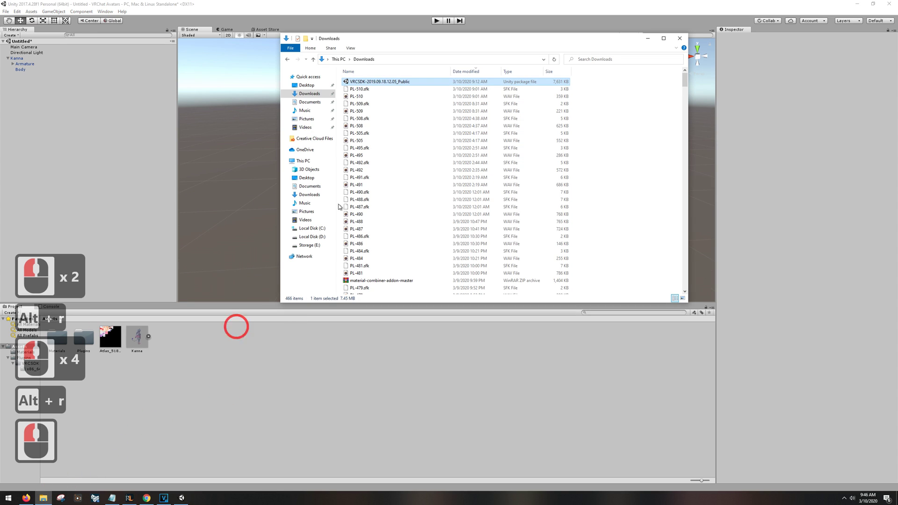
scroll(406, 128, "down", 5)
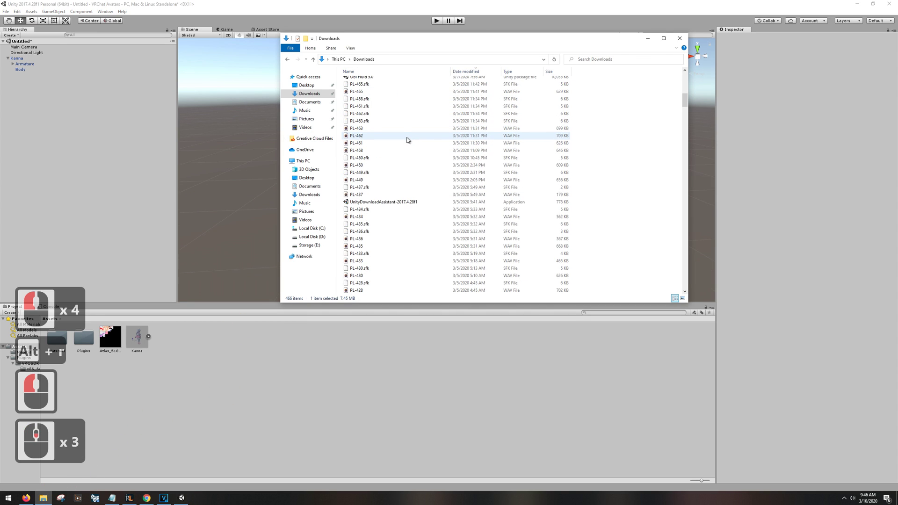
left_click(394, 150)
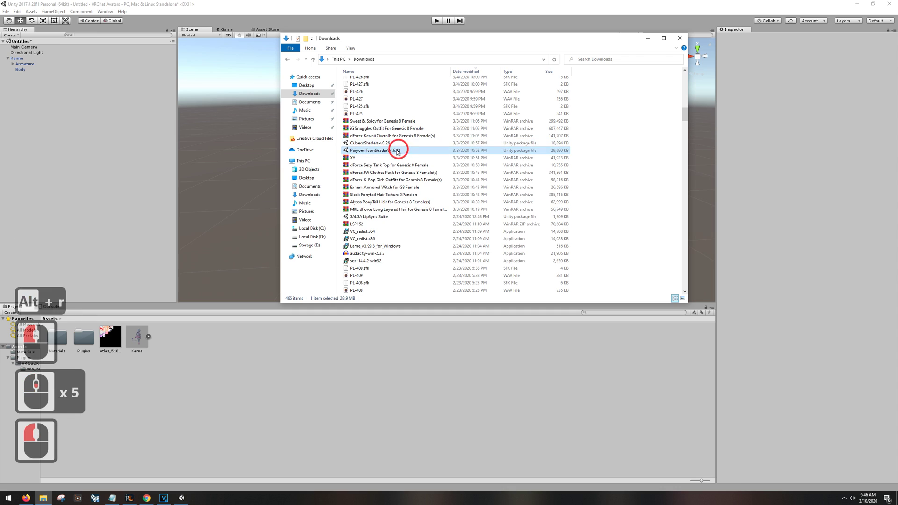
left_click_drag(394, 151, 291, 373)
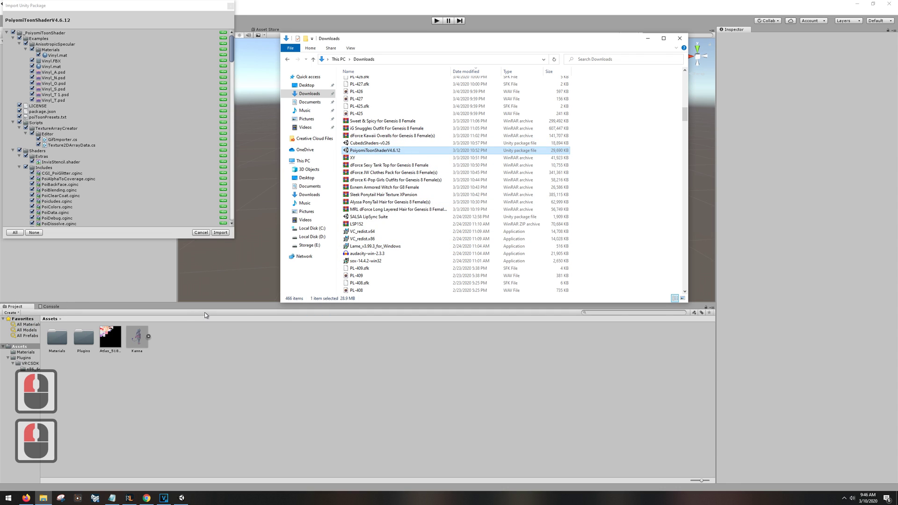
left_click(220, 232)
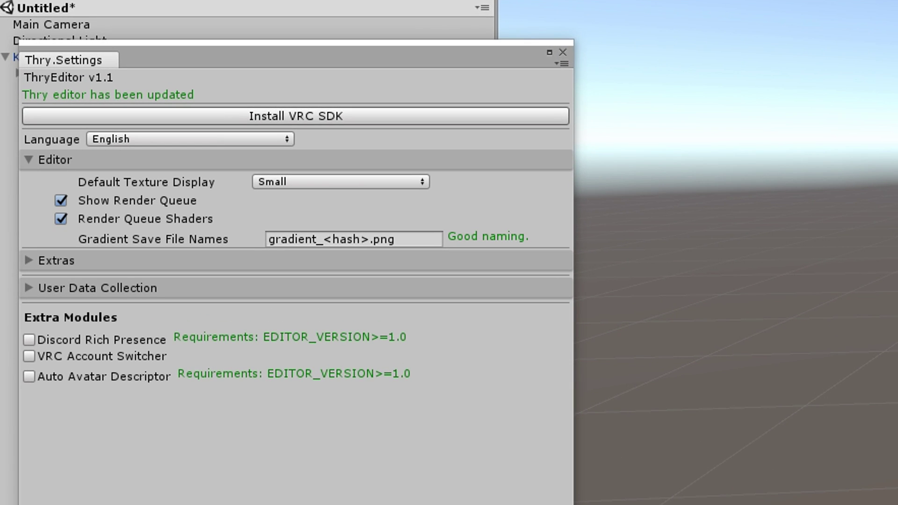
- Enable the Auto Avatar Descriptor module with automatic setup and the Female fallback animation set, and close the Thry settings
left_click(29, 376)
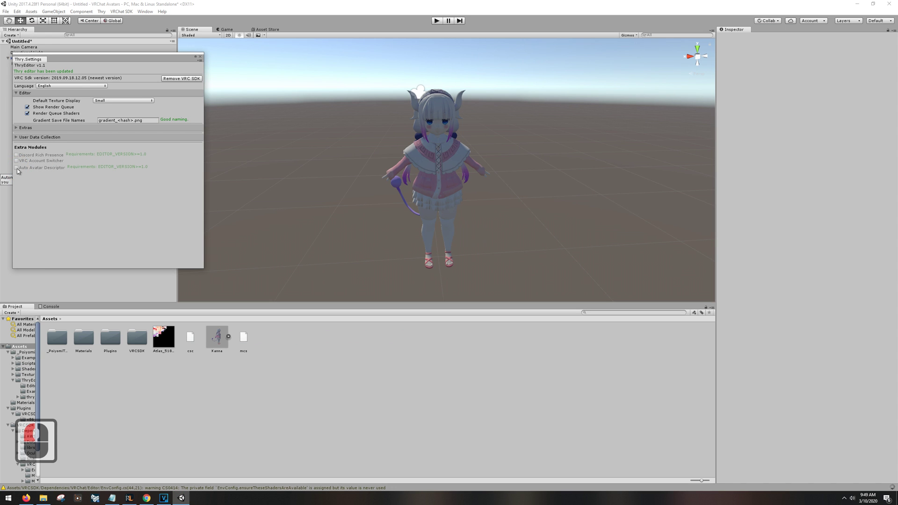
left_click(17, 168)
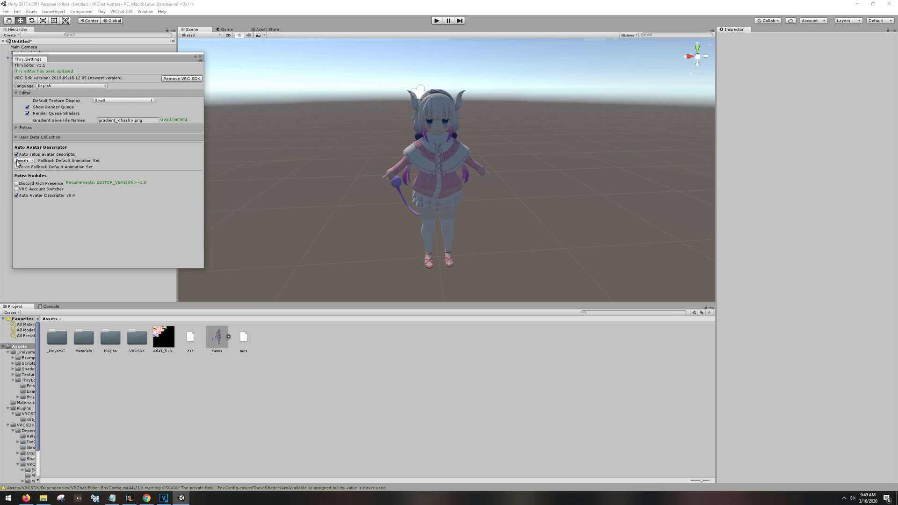
left_click(17, 154)
left_click(22, 161)
left_click(23, 161)
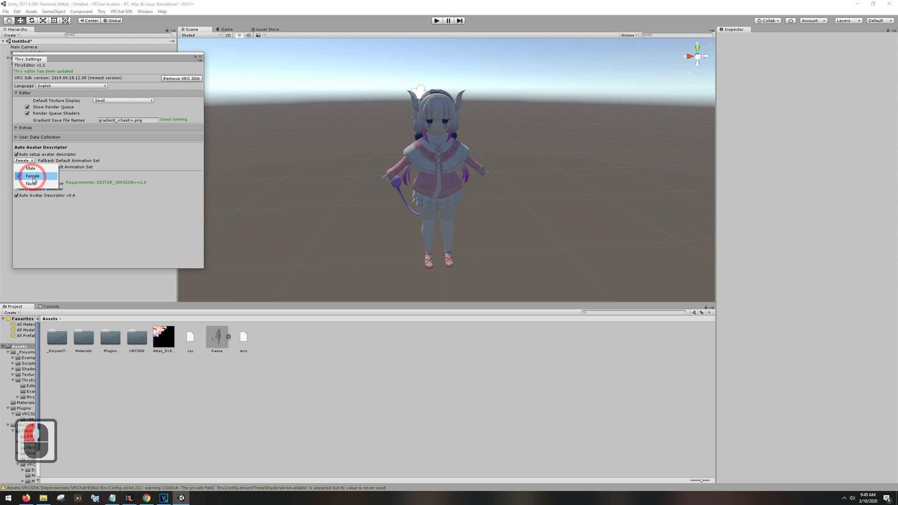
left_click(23, 161)
left_click(42, 176)
left_click(200, 57)
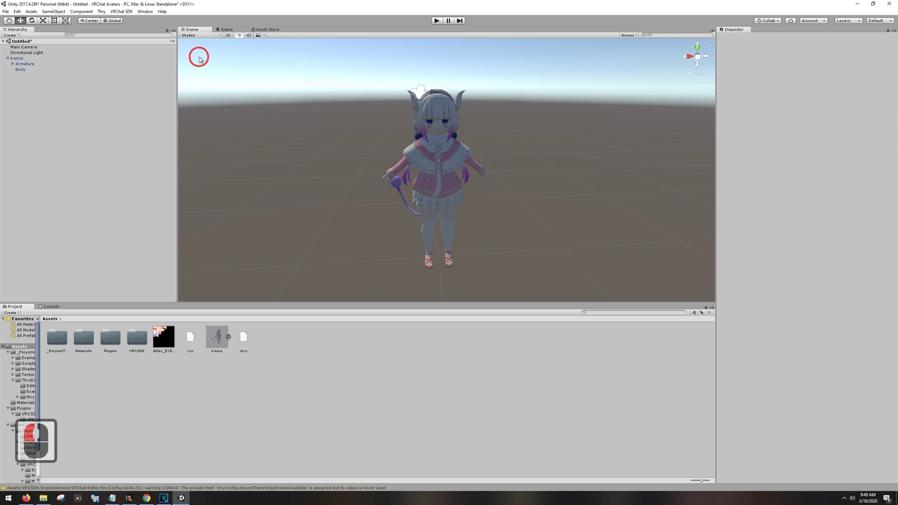
- Add a VRC_Avatar Descriptor component to the Kanna model in the scene
left_click(433, 151)
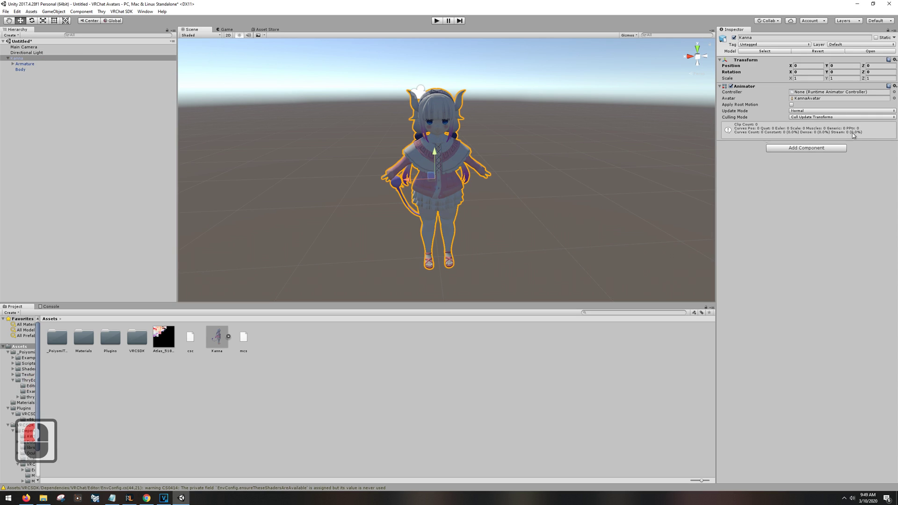
left_click(823, 146)
type("vr")
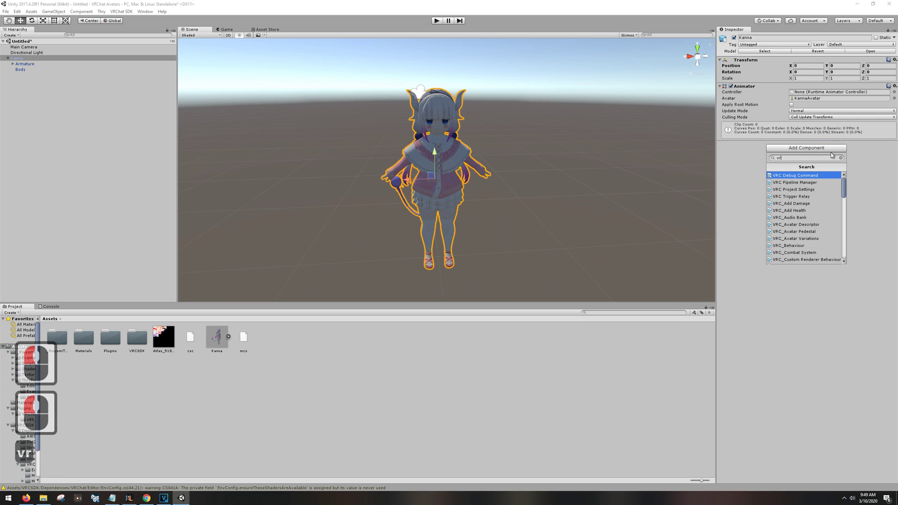
type("c ava")
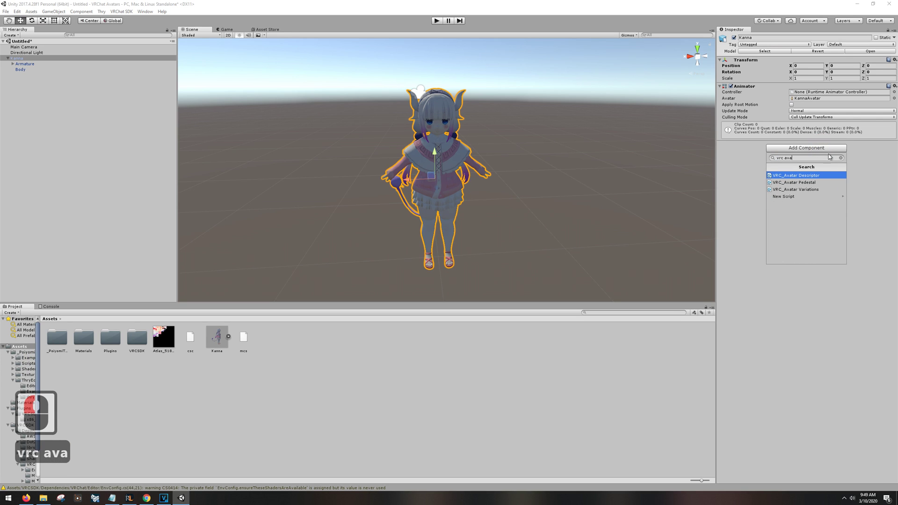
left_click(784, 175)
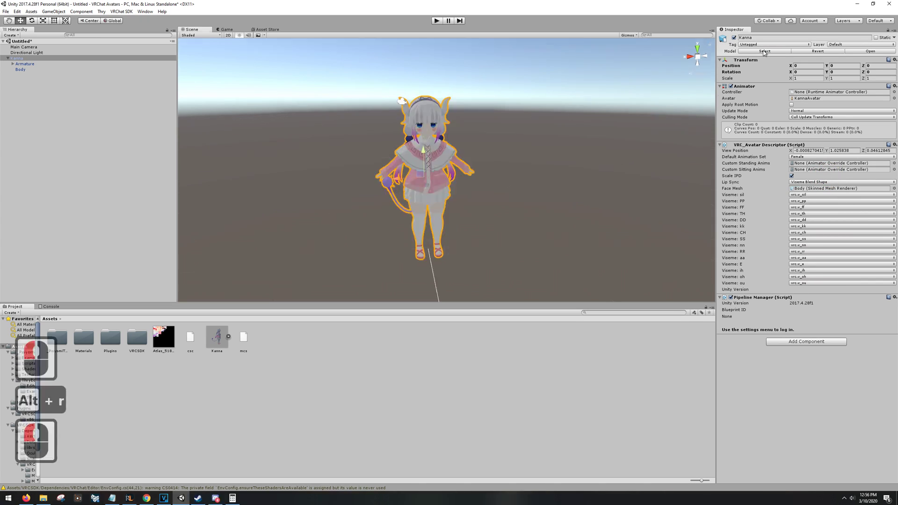
- Change the Kanna model's rig animation type to Humanoid in its import settings and apply it
left_click(764, 51)
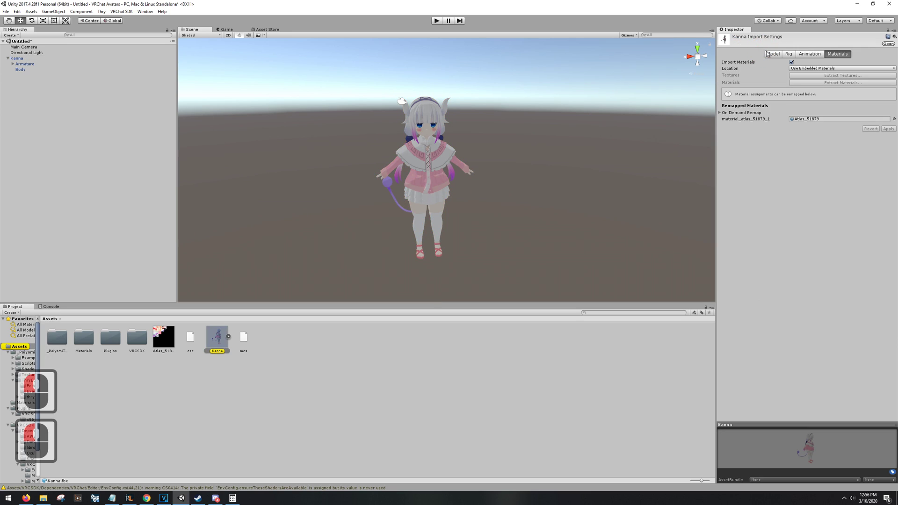
left_click(790, 55)
left_click(828, 62)
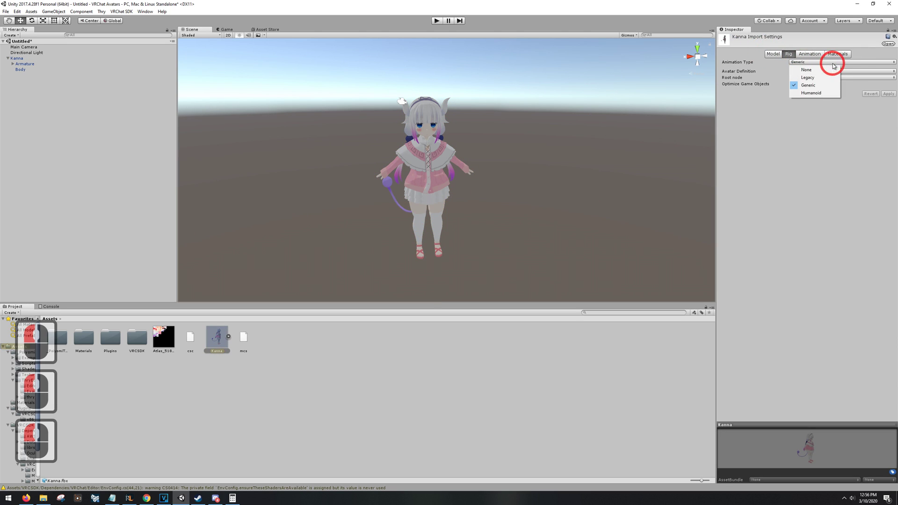
left_click(810, 93)
left_click(887, 97)
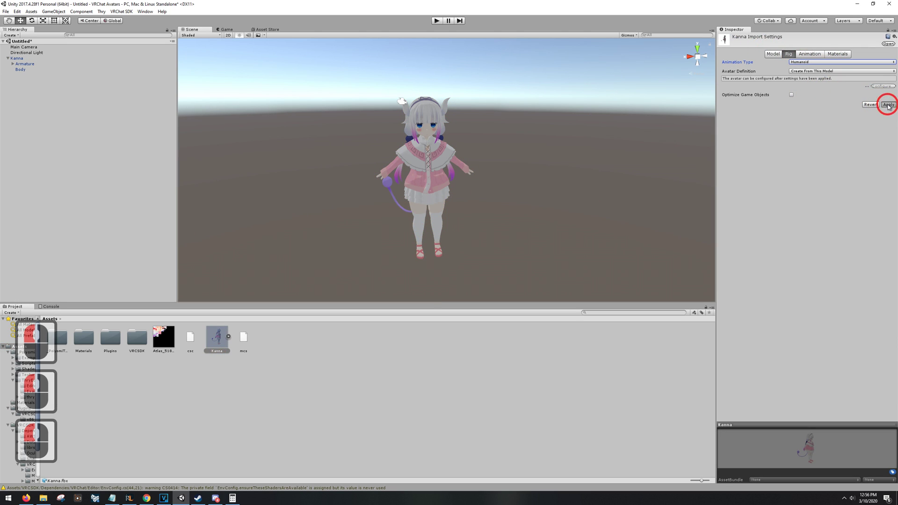
- Open the bone configuration of Kanna's humanoid avatar, saving the scene as Save in the Assets folder
left_click(883, 78)
left_click(437, 261)
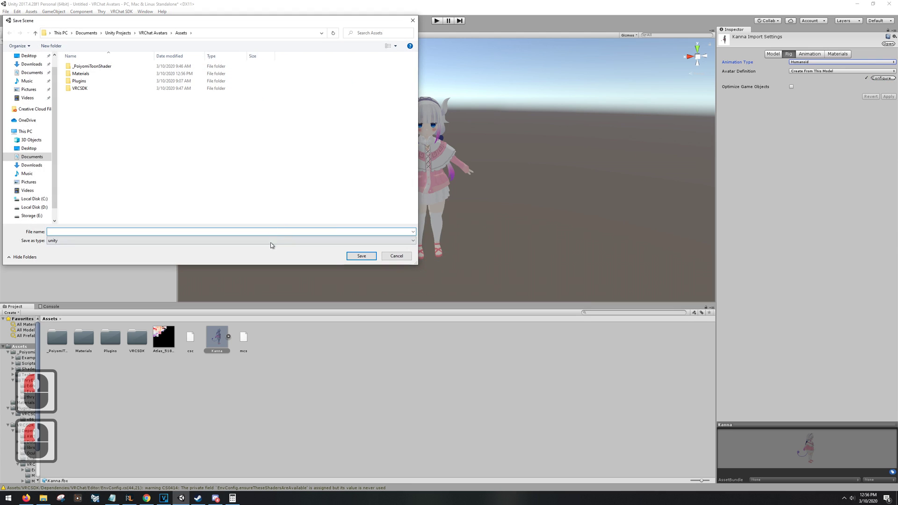
left_click(361, 256)
scroll(323, 87, "up", 8)
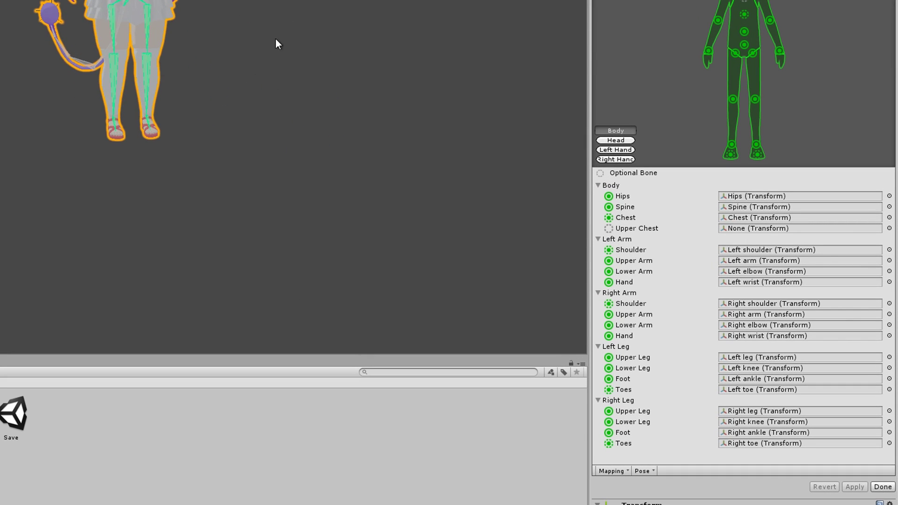
middle_click_drag(359, 65, 358, 96)
scroll(276, 76, "up", 4)
scroll(266, 86, "down", 2)
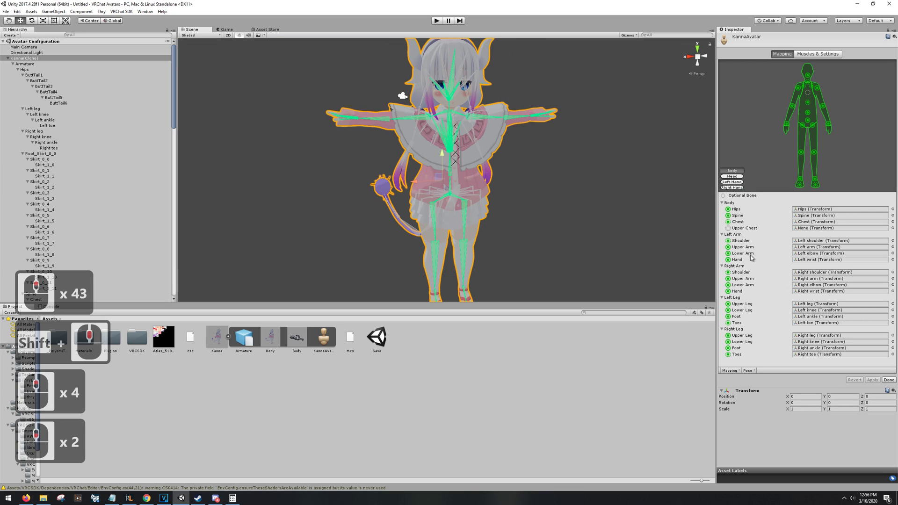
- Clear the Jaw bone assignment in the avatar's head mapping, apply the change and finish the configuration
left_click(808, 210)
left_click(732, 176)
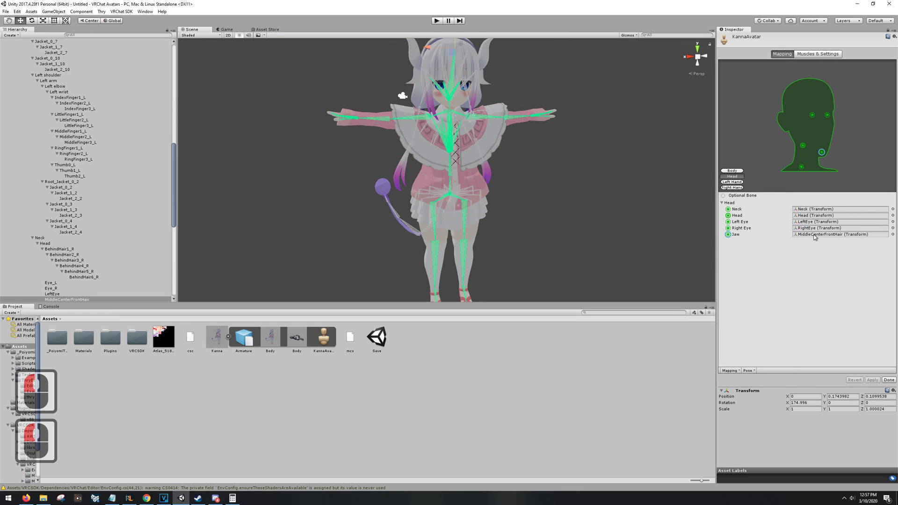
left_click(814, 234)
key("Delete")
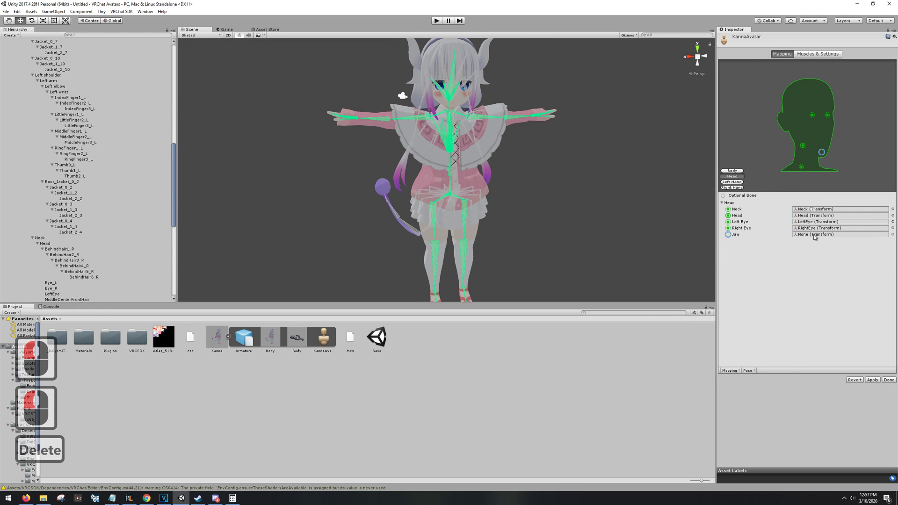
left_click(872, 380)
left_click(888, 380)
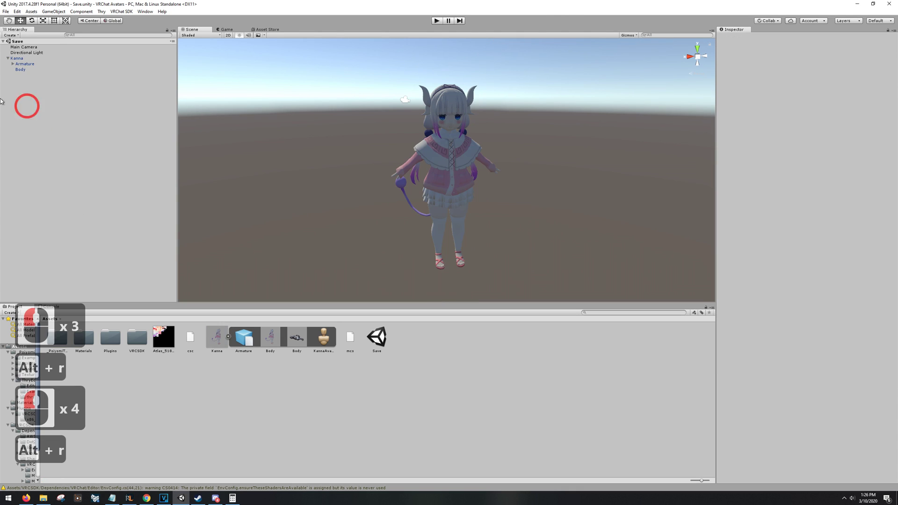
- Assign the .poiyomi Toon Default Cutout shader to the Atlas_51879 material on Kanna's Body mesh
left_click(20, 69)
left_click(726, 189)
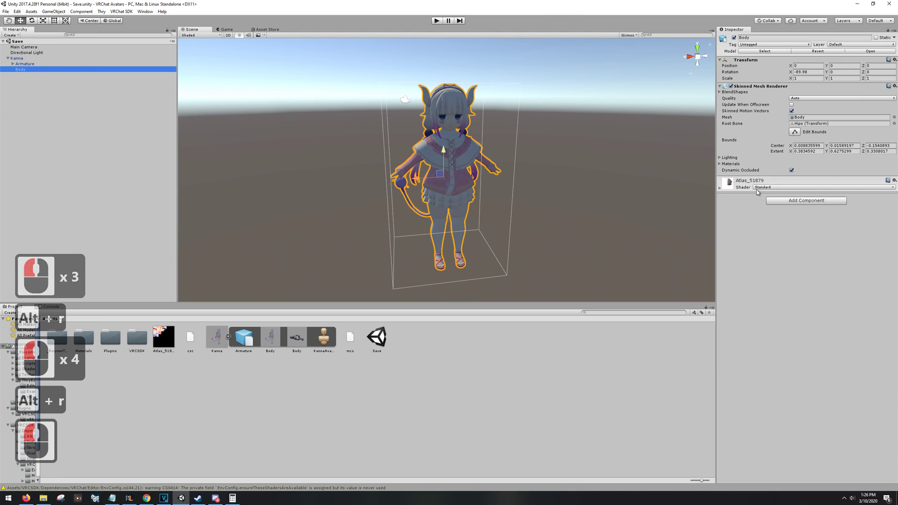
left_click(772, 187)
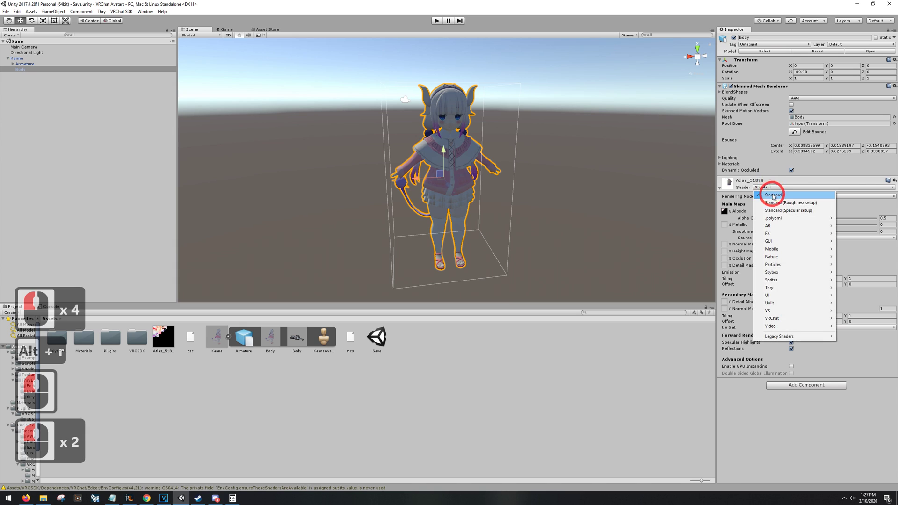
left_click(777, 218)
left_click(852, 219)
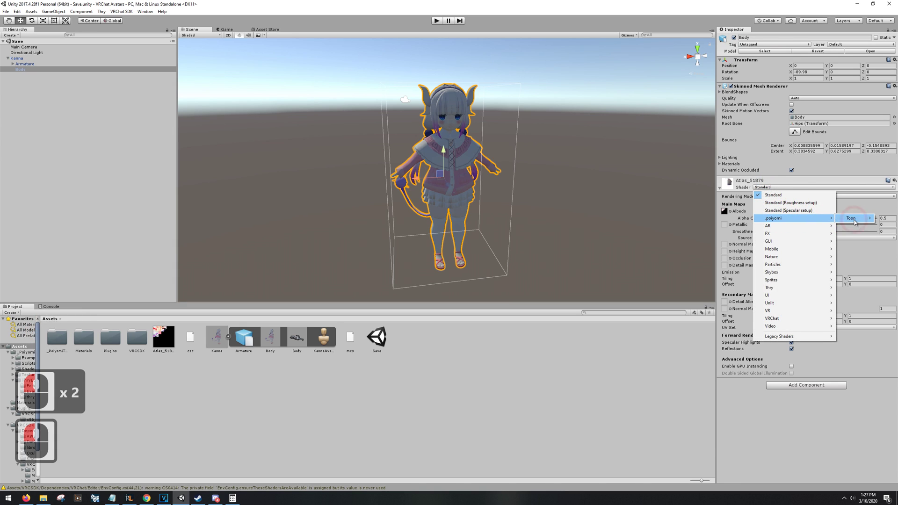
left_click(812, 218)
left_click(752, 220)
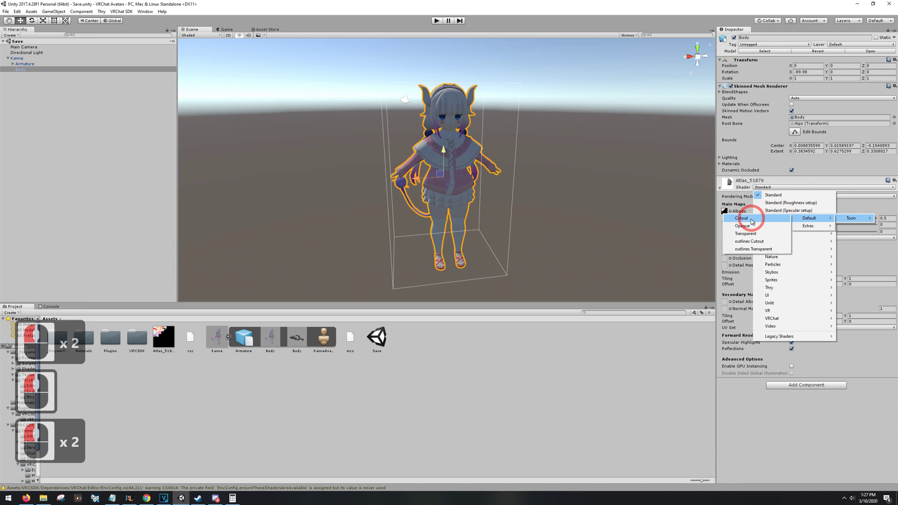
- Choose the Cutout variant of the Poiyomi Toon Default shader for the Body material and deselect the mesh
left_click(752, 219)
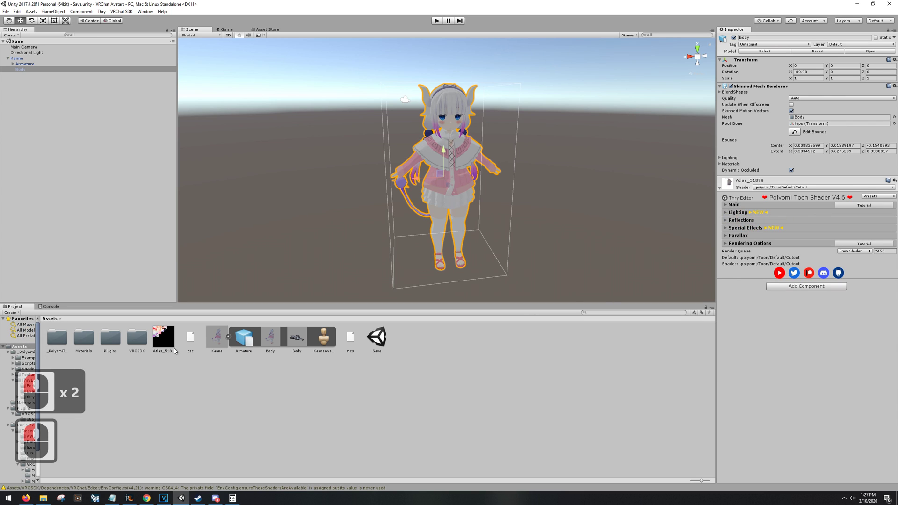
left_click(361, 389)
left_click(361, 389)
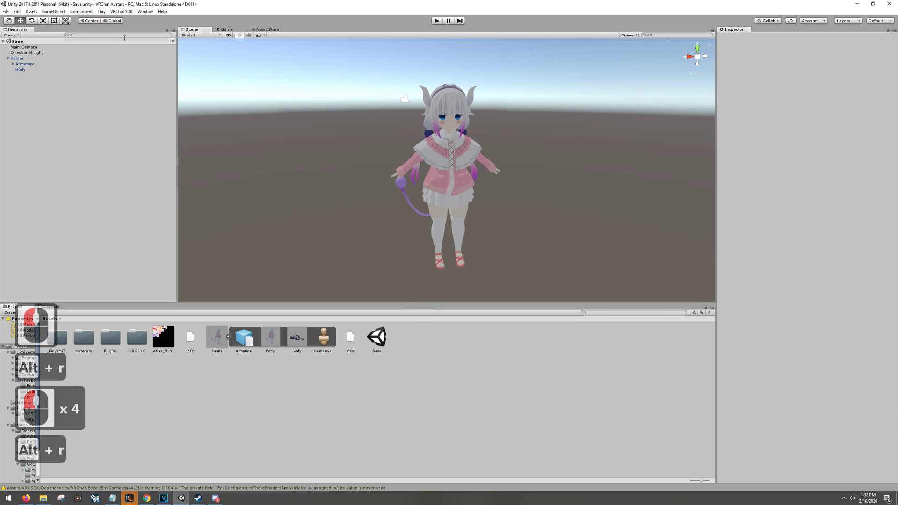
- Open the VRChat SDK control panel and sign in with the account username and password
left_click(121, 12)
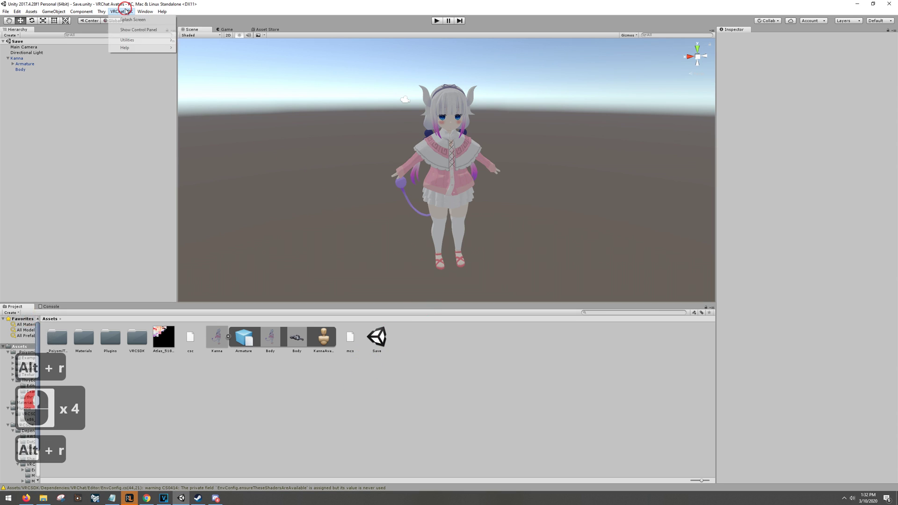
left_click(154, 30)
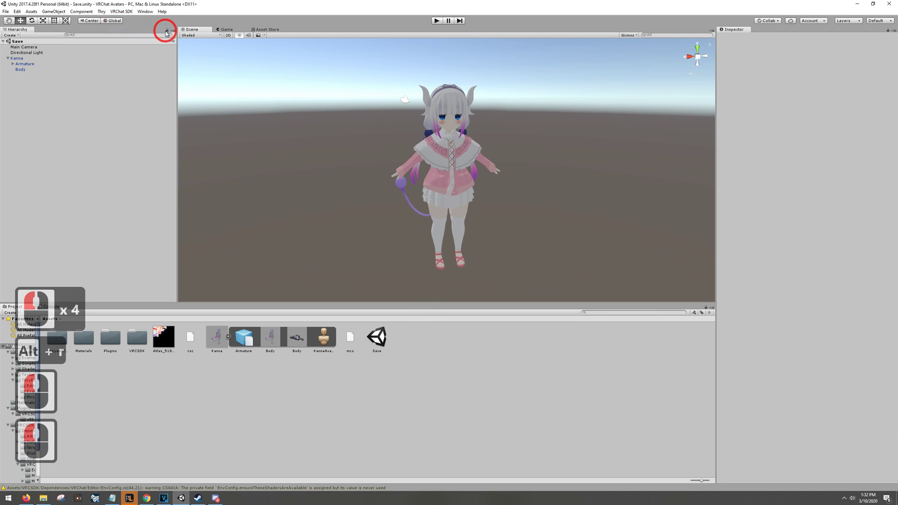
left_click(119, 73)
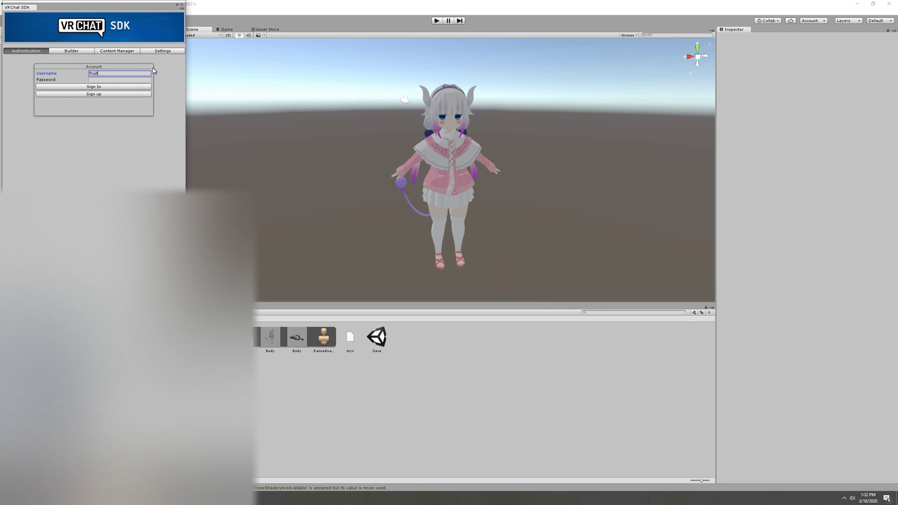
left_click(114, 87)
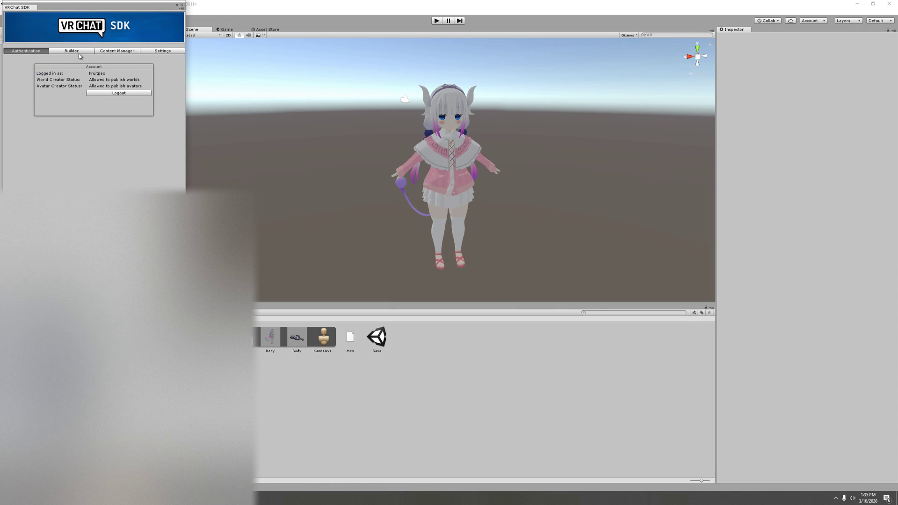
- Build the Kanna avatar and upload it to VRChat as KannaBoop with the description Kanna 2020, confirming the content rights
left_click(73, 51)
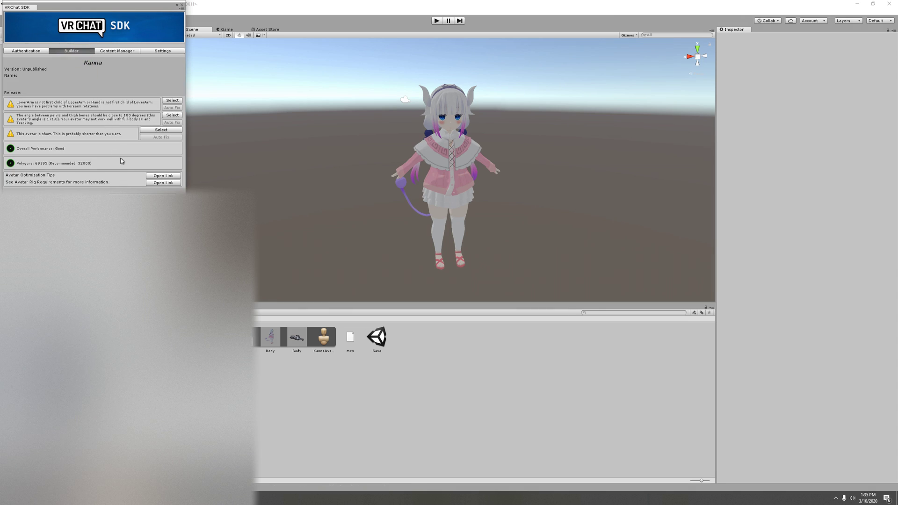
left_click(131, 190)
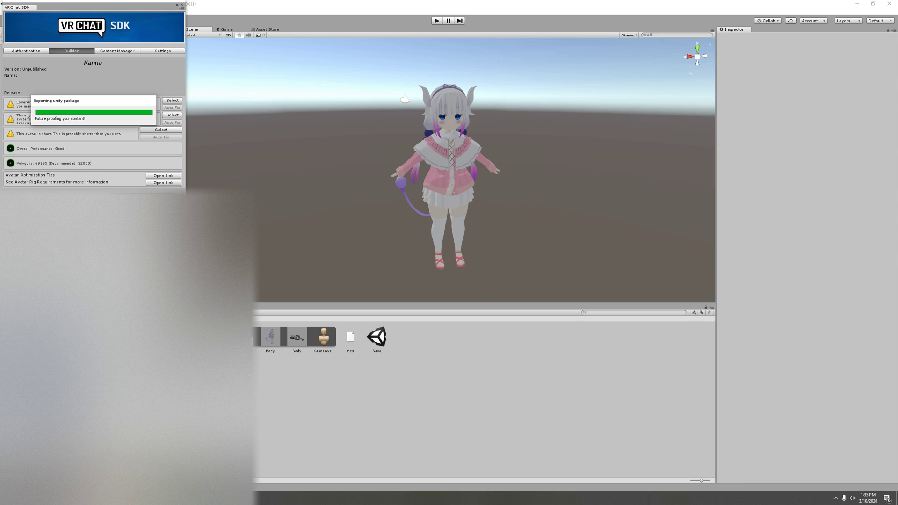
left_click(430, 147)
type("KannaBoop")
left_click(397, 161)
type("Kanna 2020")
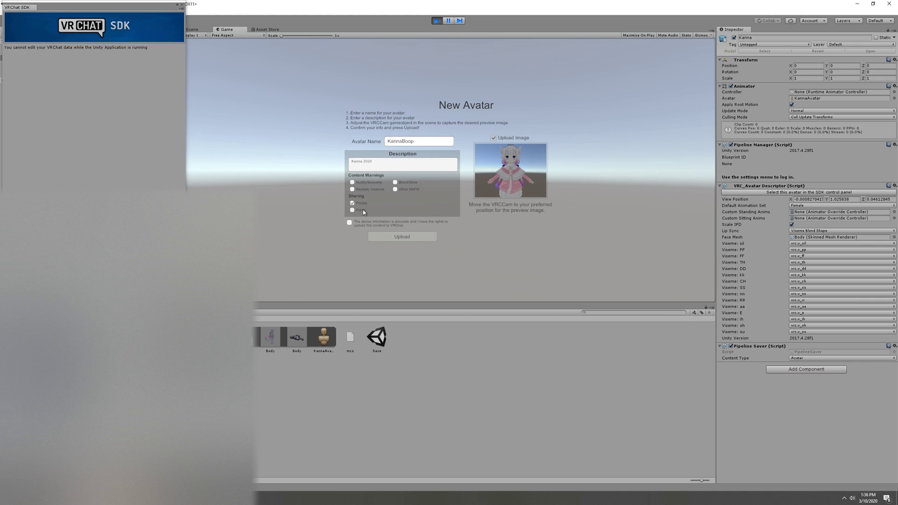
left_click(349, 223)
left_click(402, 237)
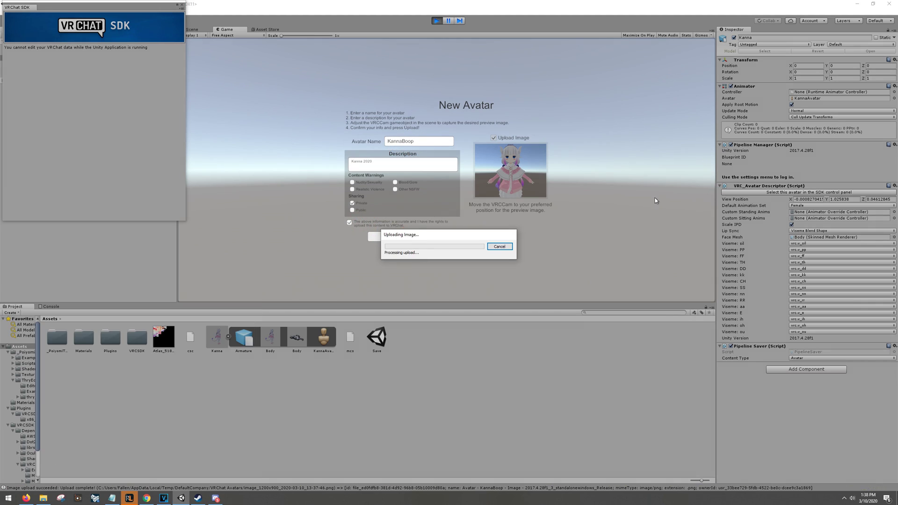